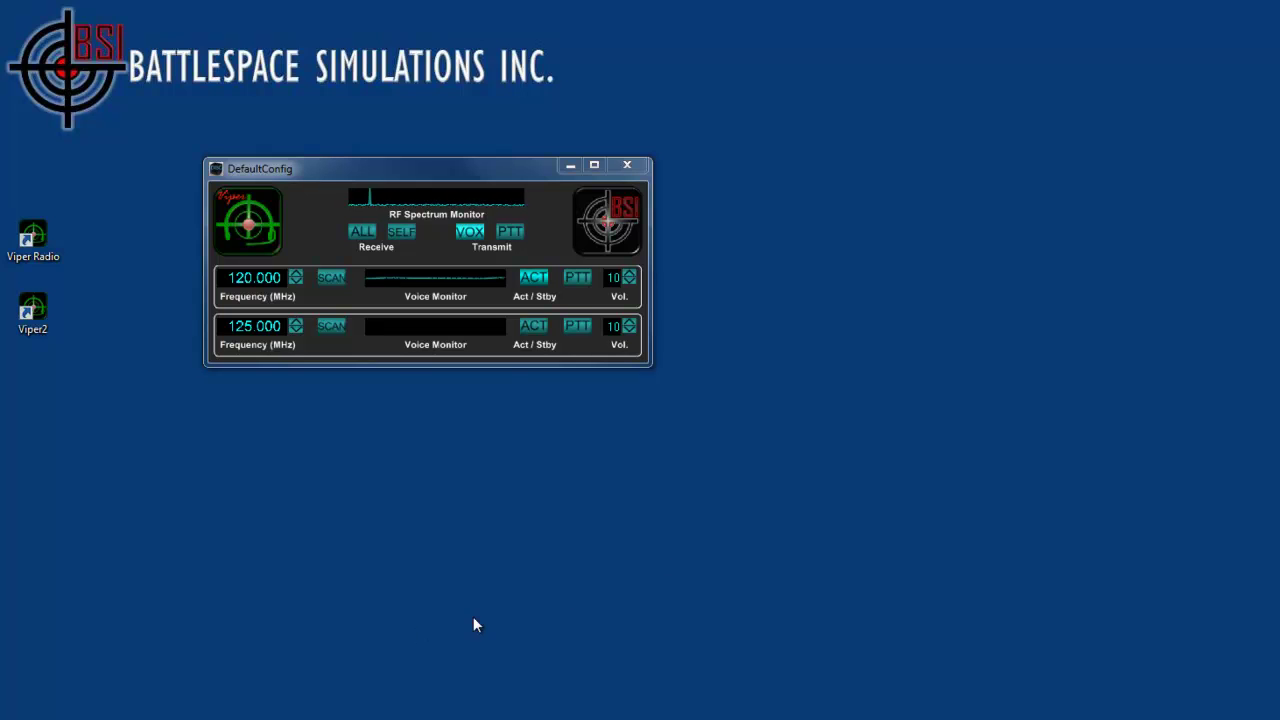
# Step: Bring up the context menu on the DefaultConfig radio window
pyautogui.rightClick(551, 233)
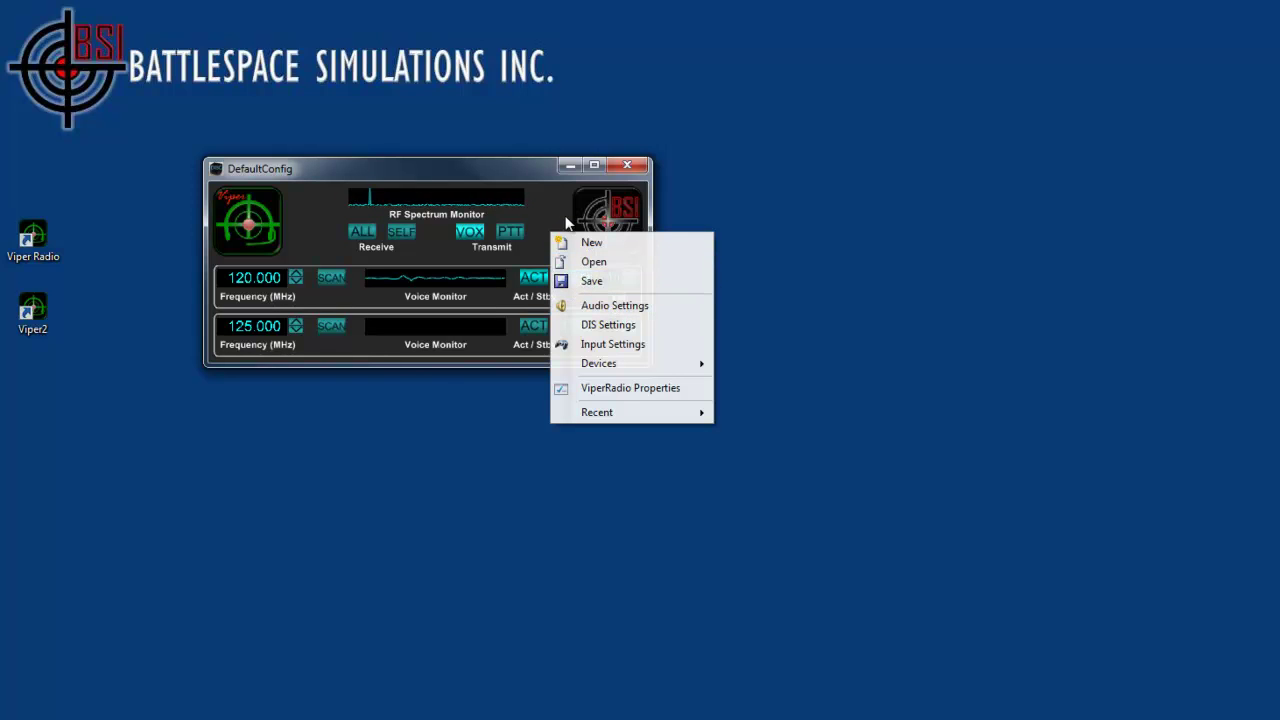
# Step: In Audio Settings, set speakers and microphone both to '2- Logitech USB Headset'
pyautogui.click(593, 309)
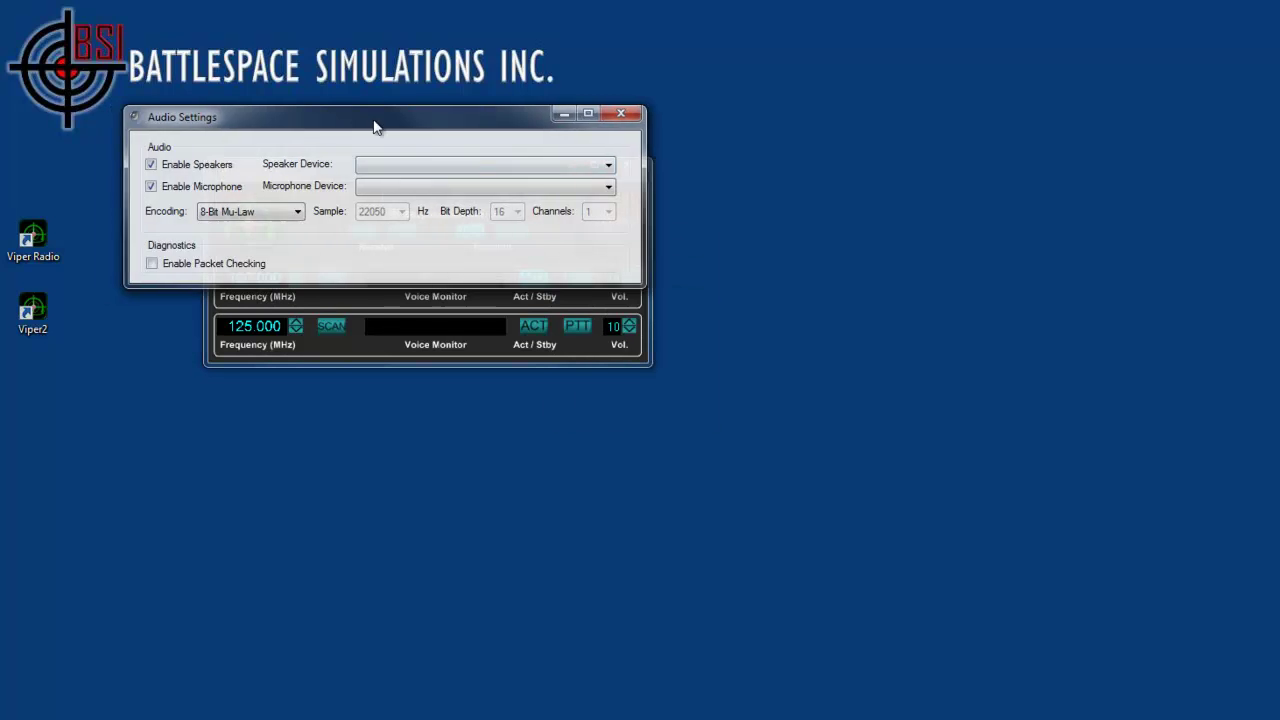
pyautogui.moveTo(371, 123); pyautogui.dragTo(920, 182)
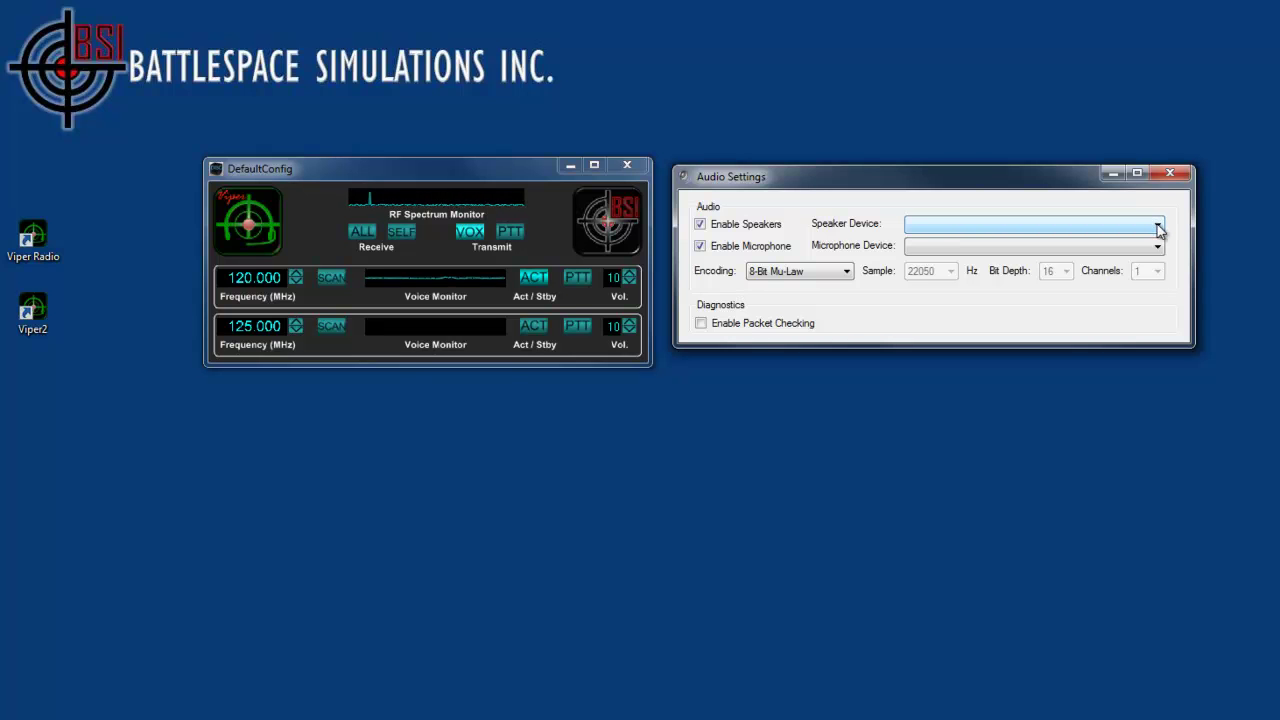
pyautogui.click(1158, 229)
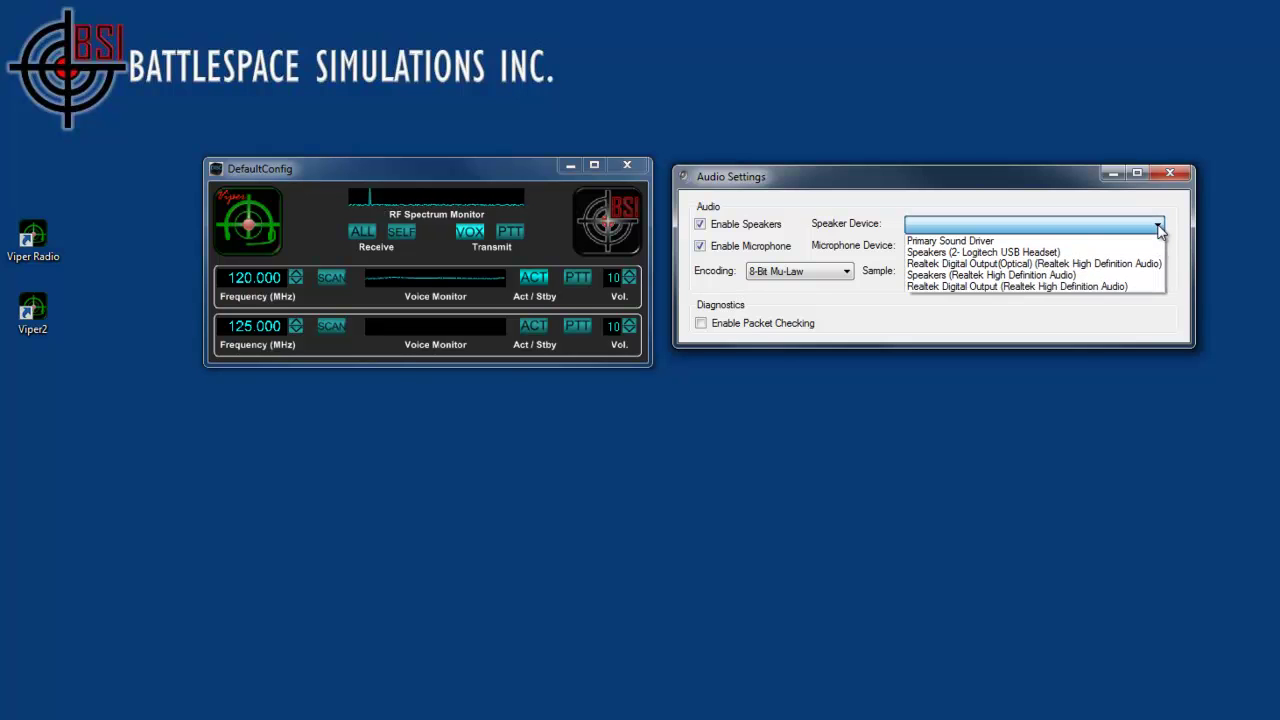
pyautogui.click(979, 254)
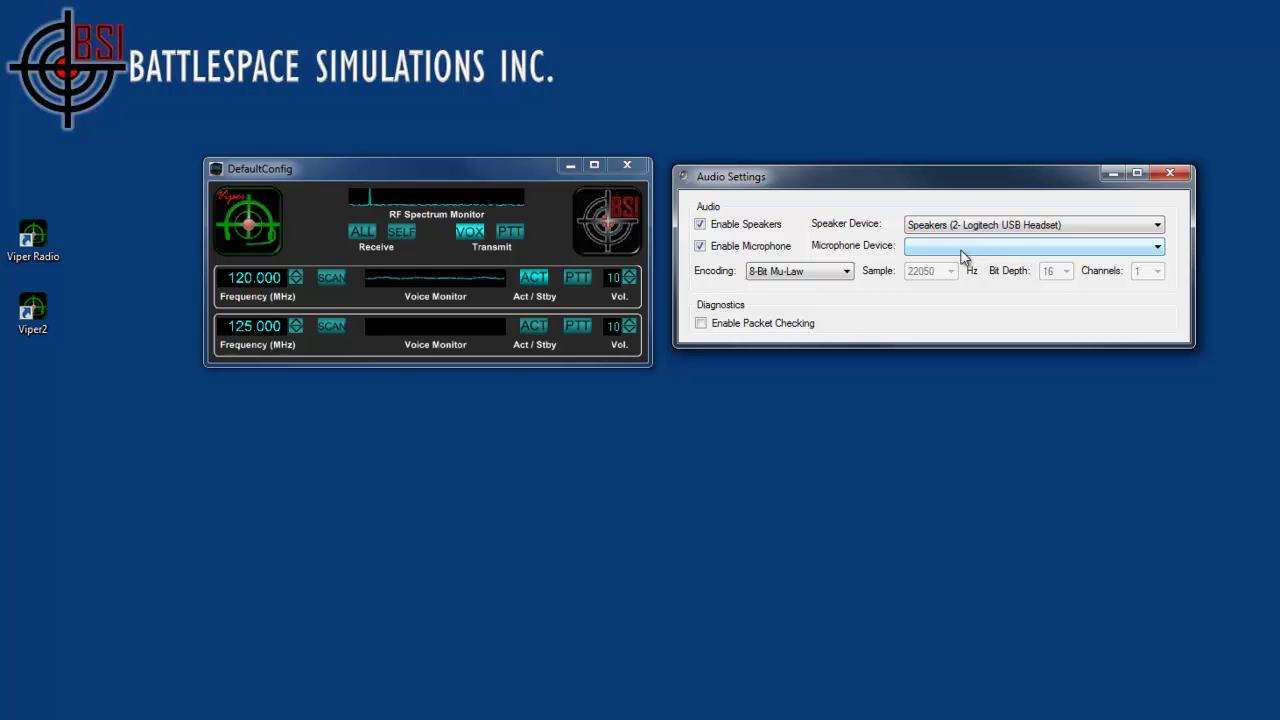
pyautogui.click(1158, 249)
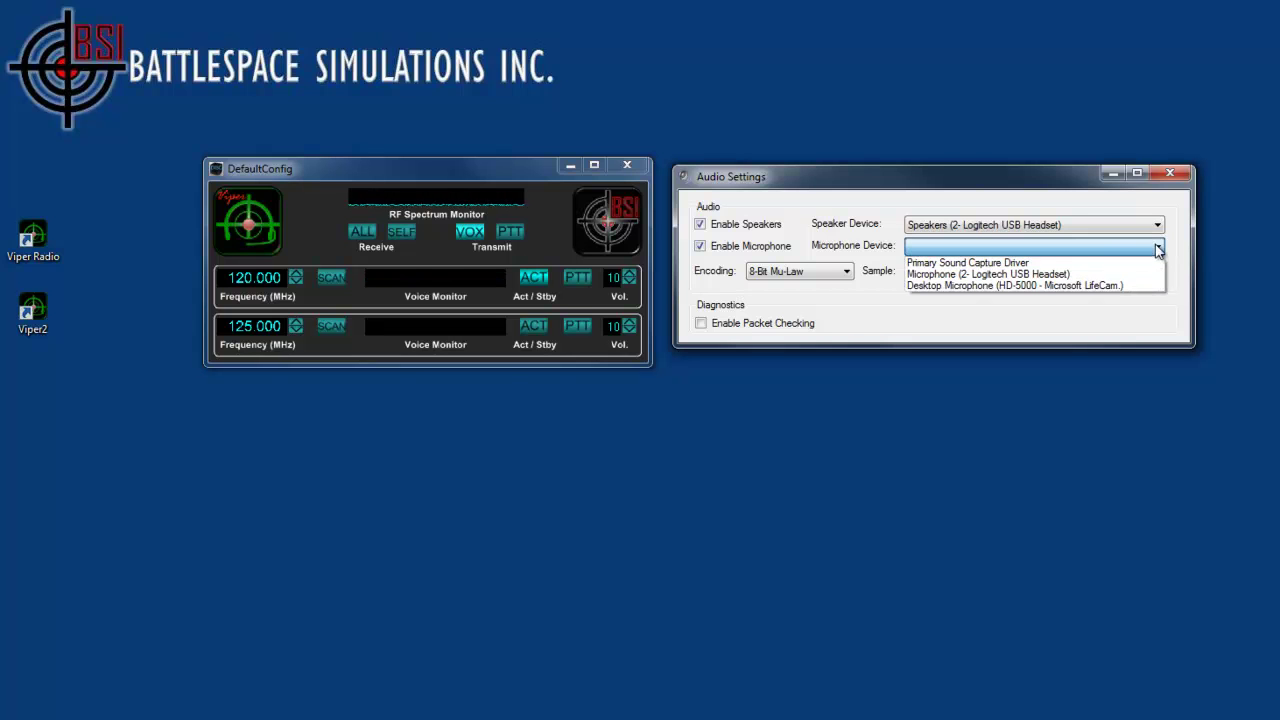
pyautogui.click(977, 274)
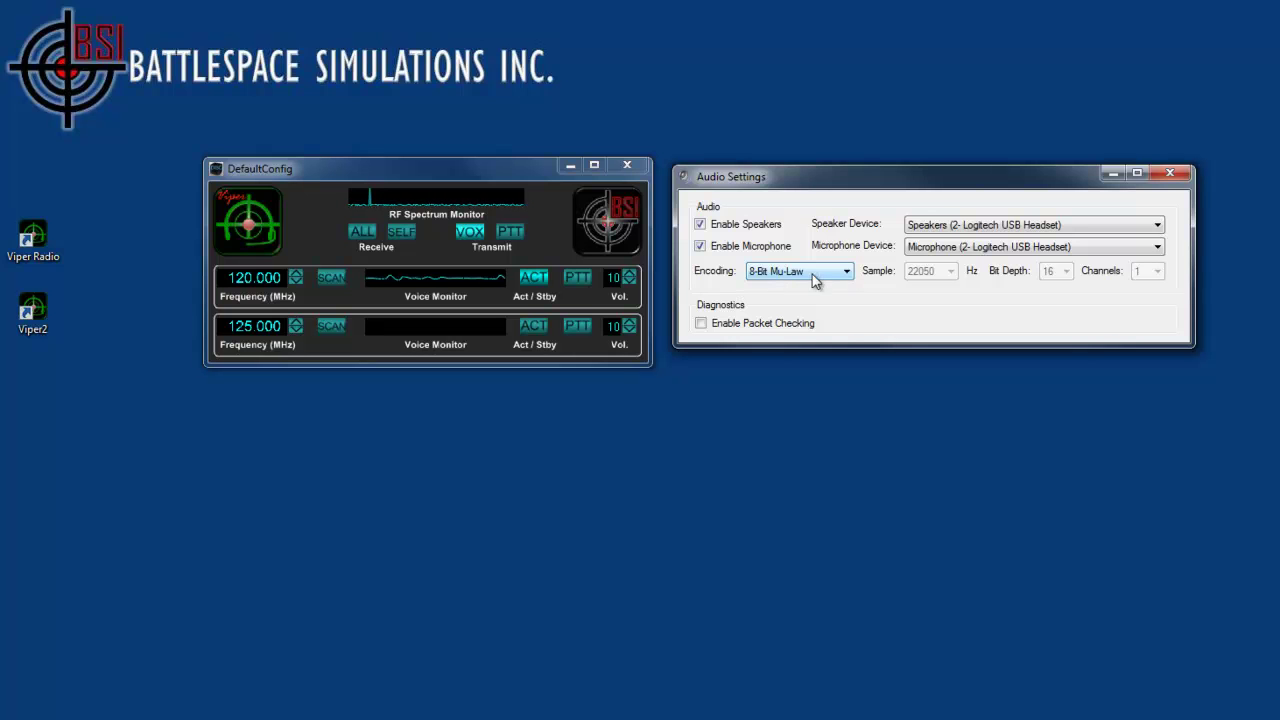
# Step: Try Custom encoding at 22050, then restore 8-Bit Mu-Law encoding and close Audio Settings
pyautogui.click(849, 276)
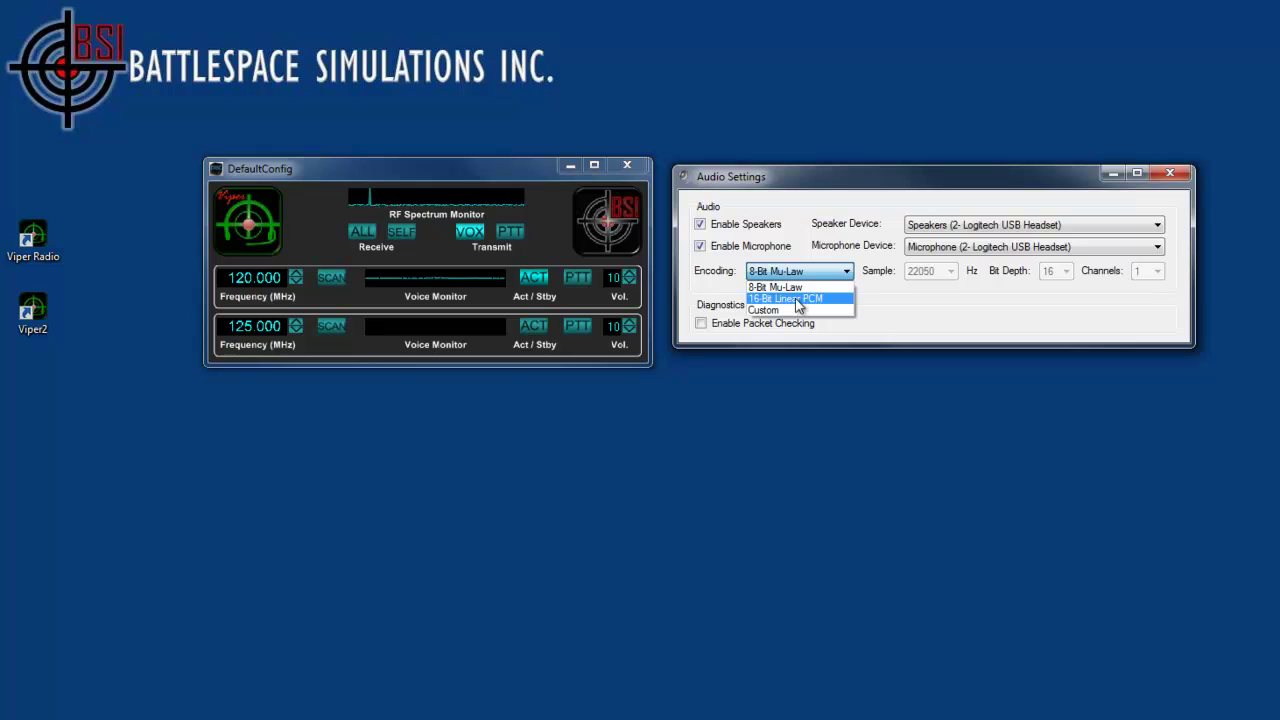
pyautogui.click(790, 310)
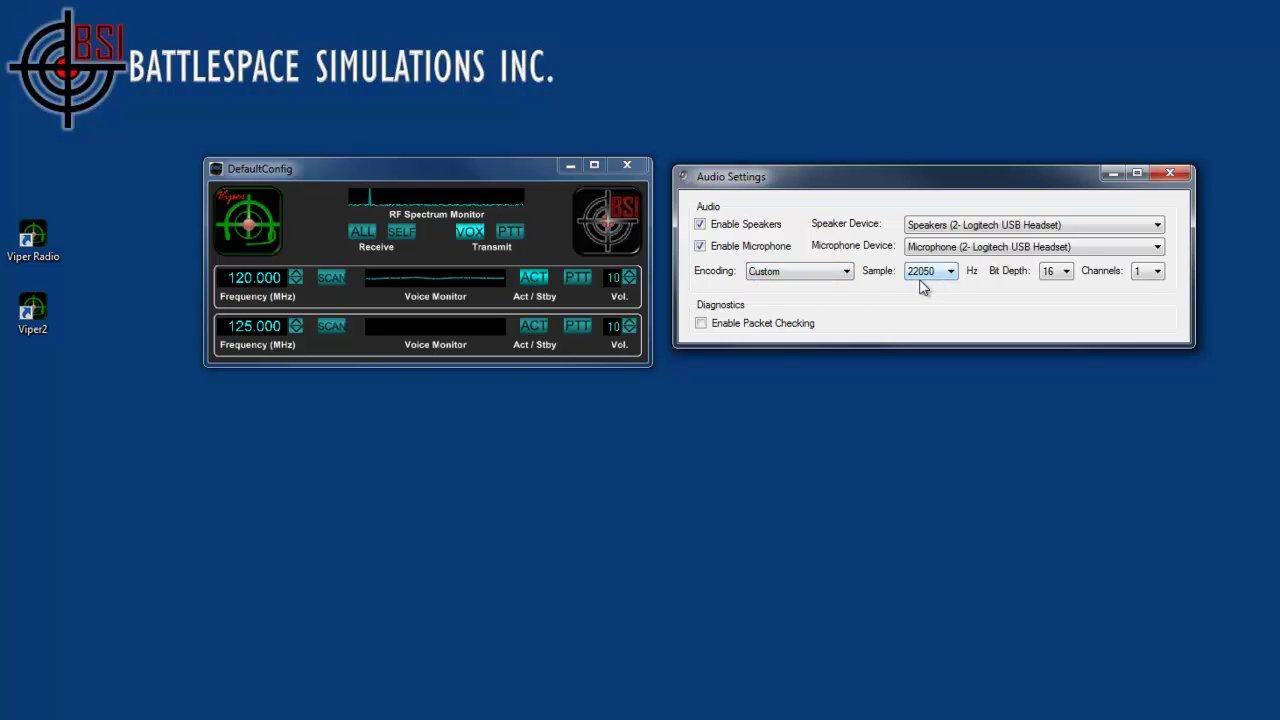
pyautogui.click(951, 274)
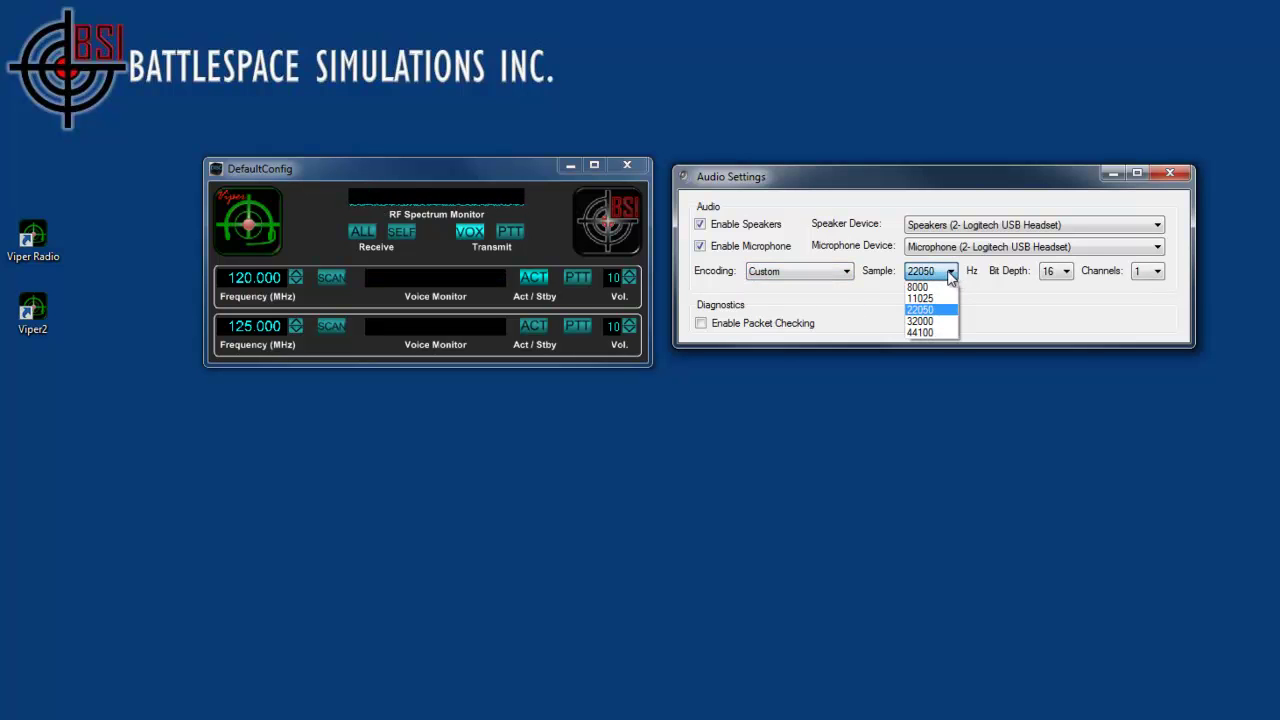
pyautogui.click(921, 312)
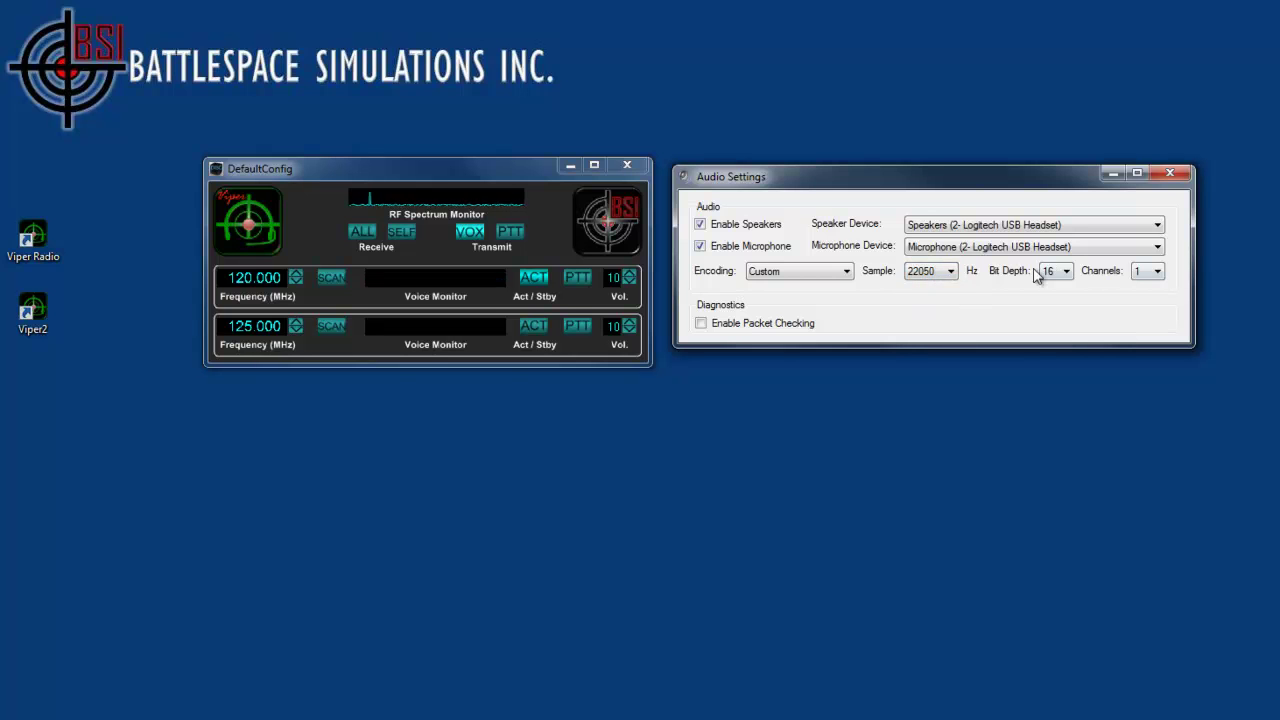
pyautogui.click(848, 273)
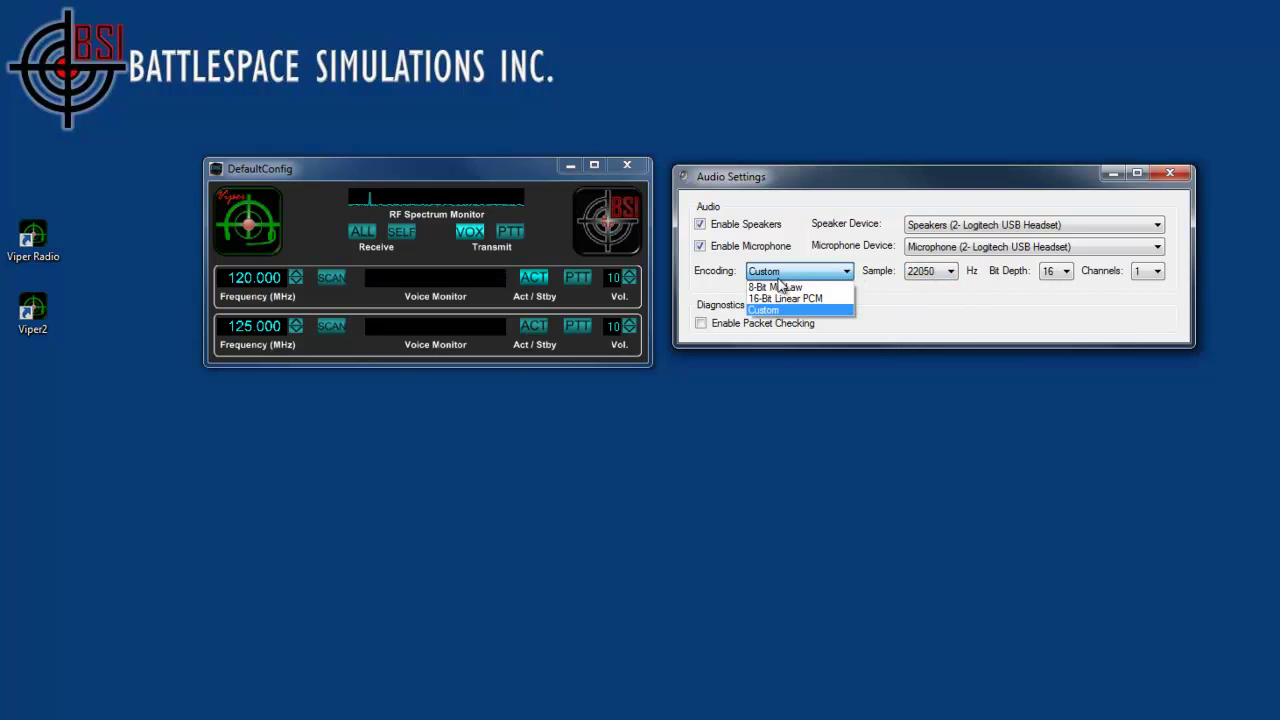
pyautogui.click(786, 286)
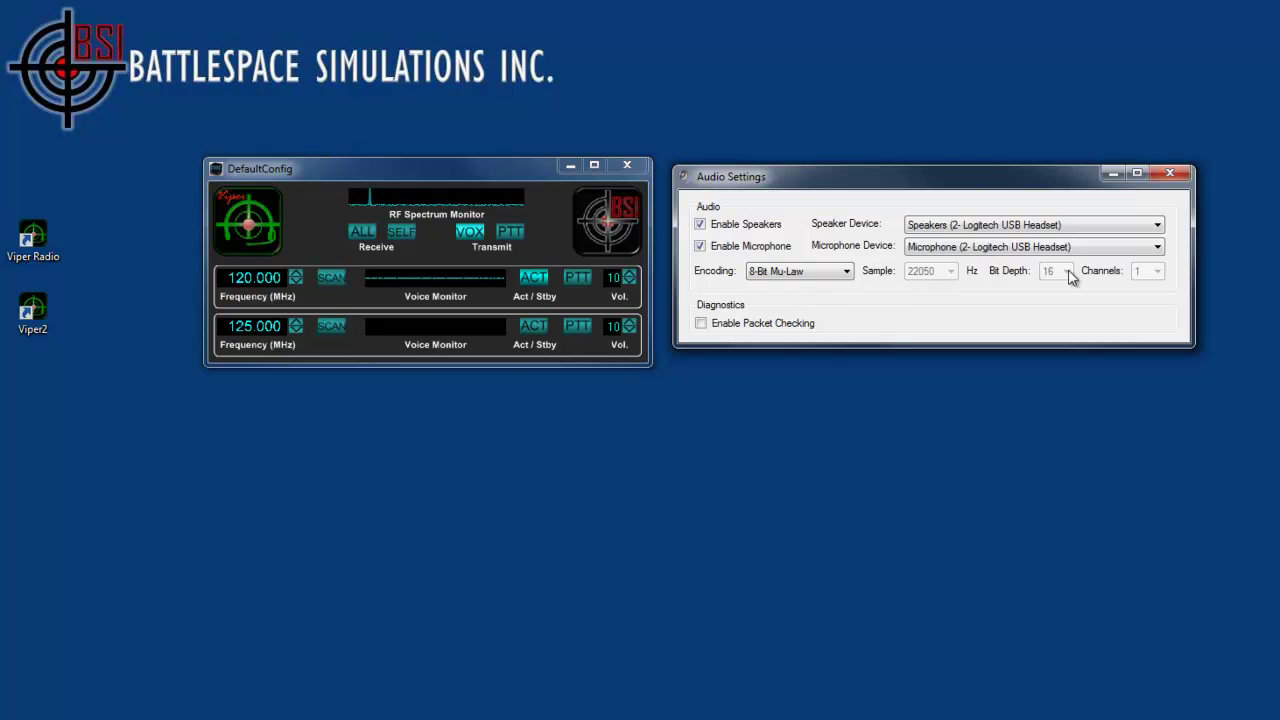
pyautogui.click(1172, 175)
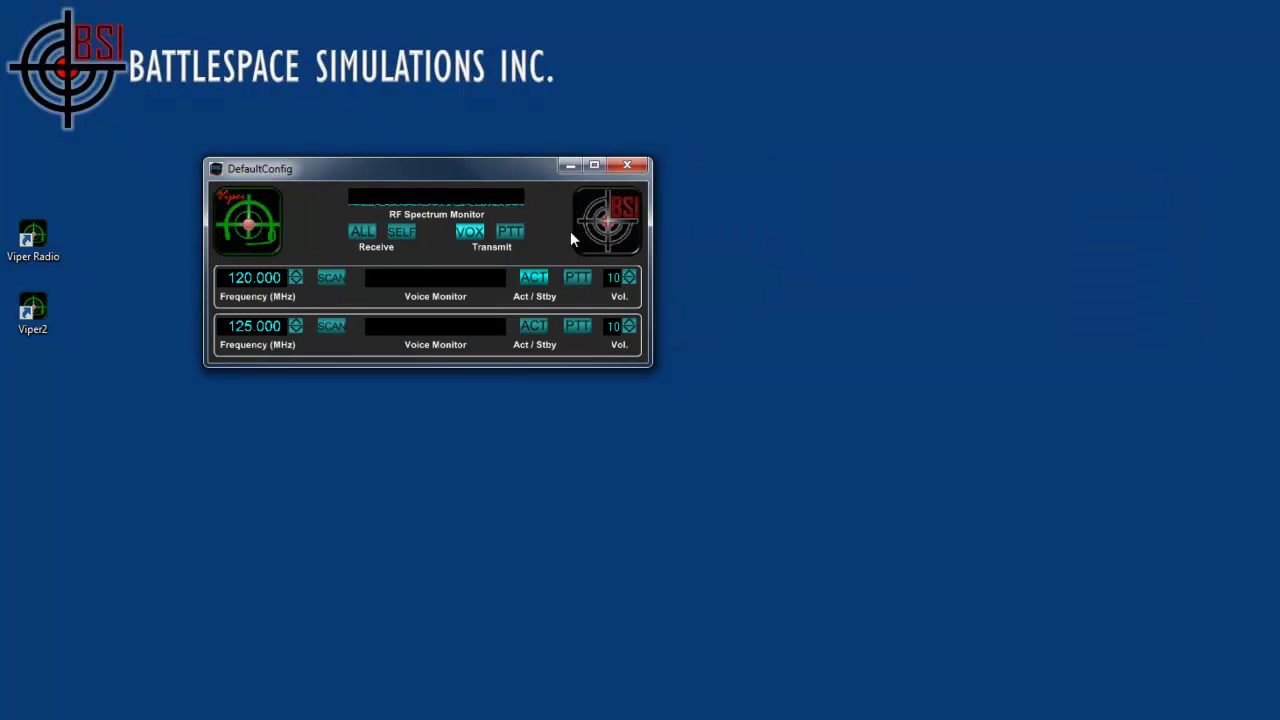
# Step: In Input Settings, map Logitech Extreme 3D input 4 to 'ViperRadio - Swap act/stby channels'
pyautogui.rightClick(544, 231)
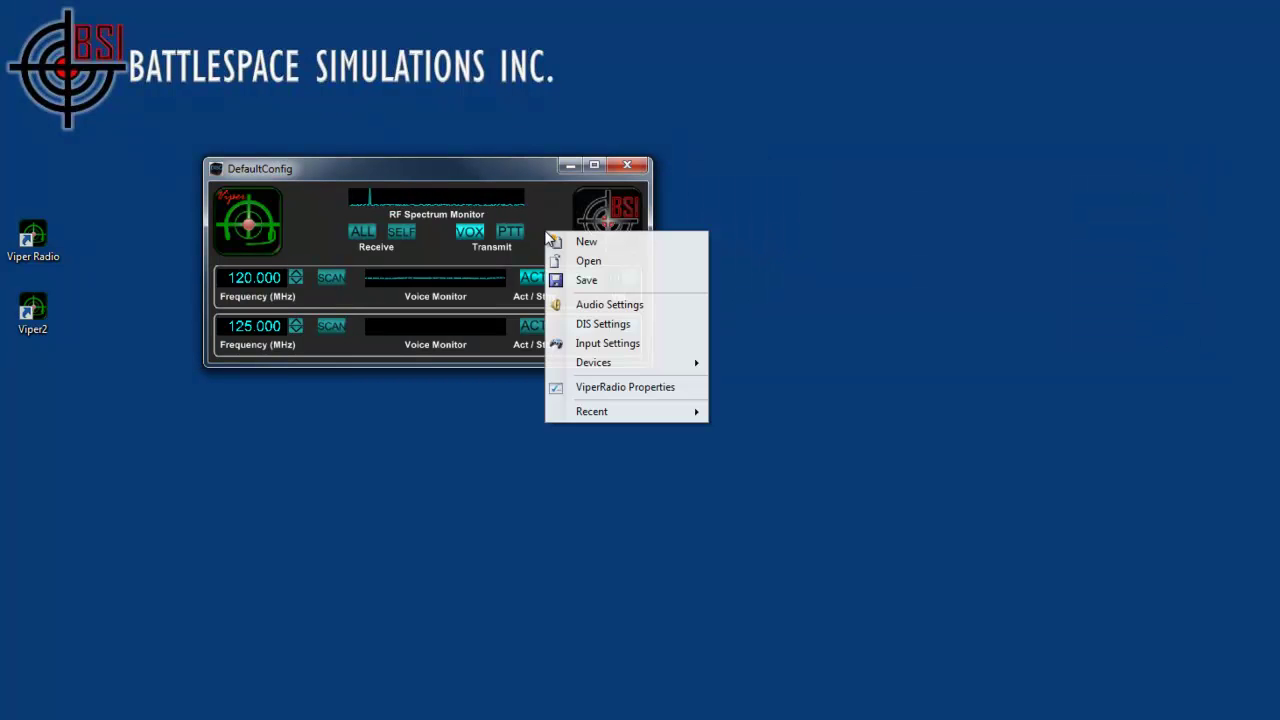
pyautogui.click(598, 345)
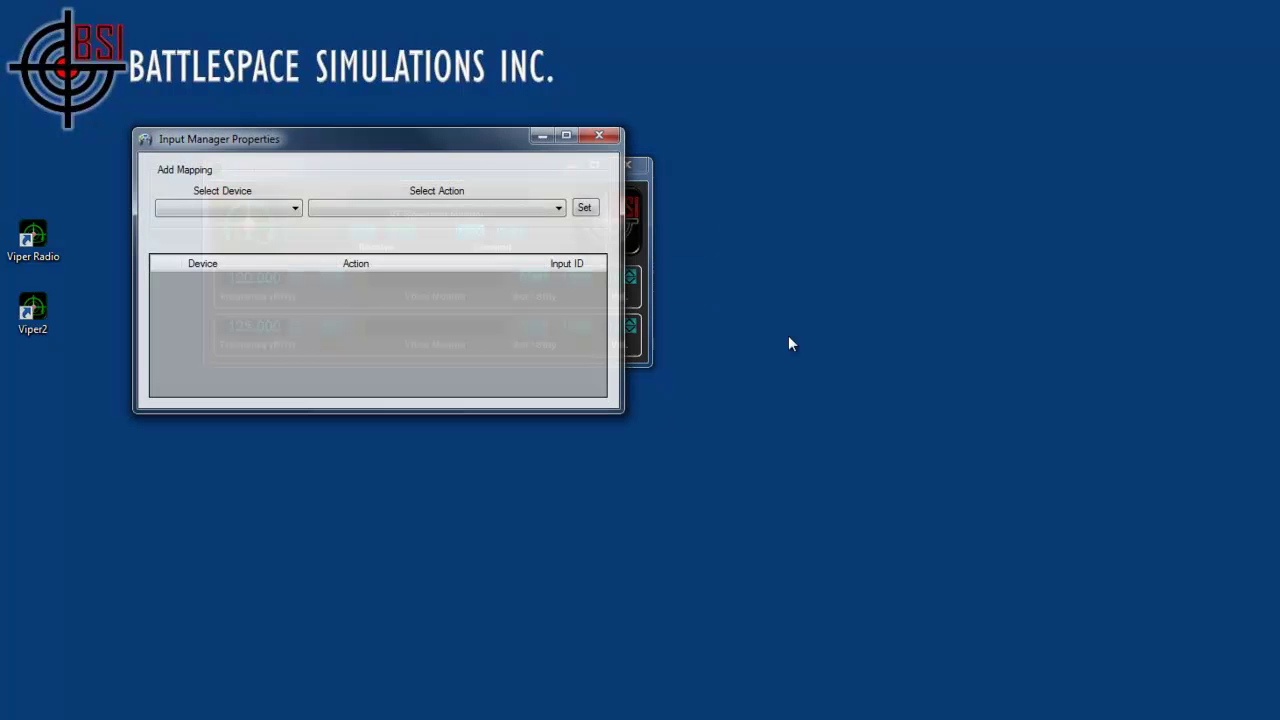
pyautogui.moveTo(377, 155); pyautogui.dragTo(909, 166)
pyautogui.click(828, 222)
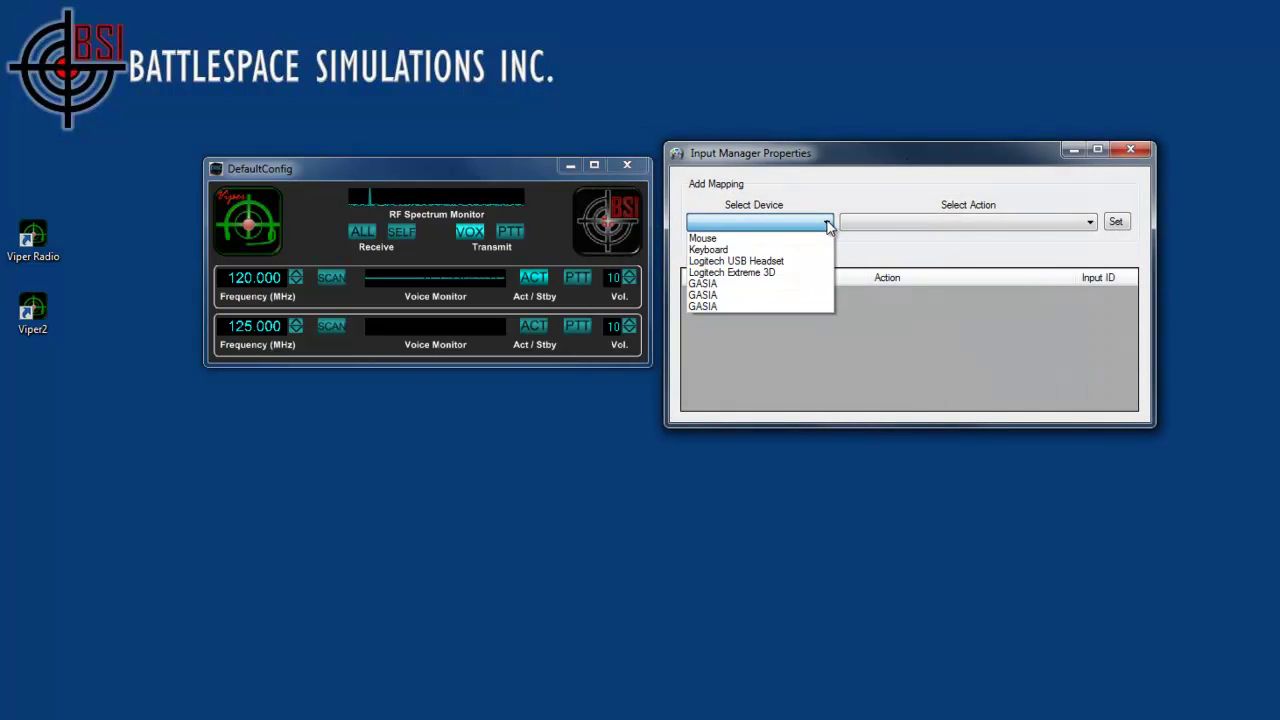
pyautogui.click(733, 274)
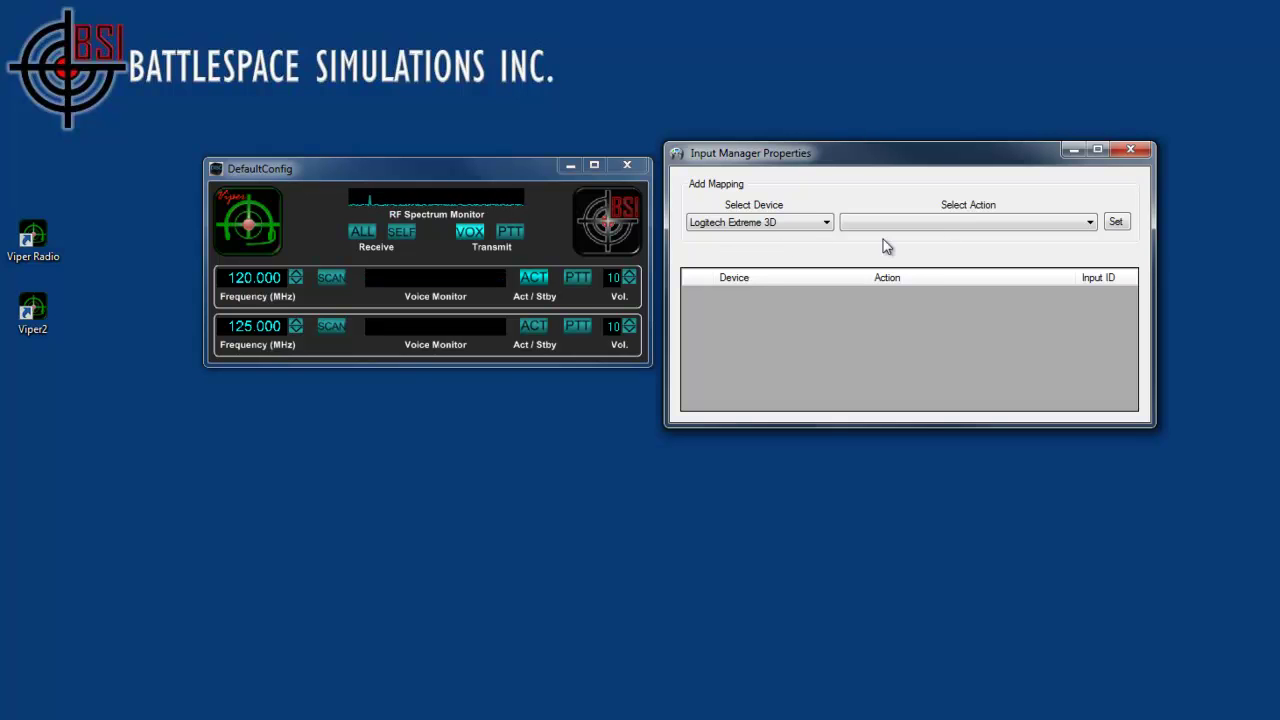
pyautogui.click(1090, 224)
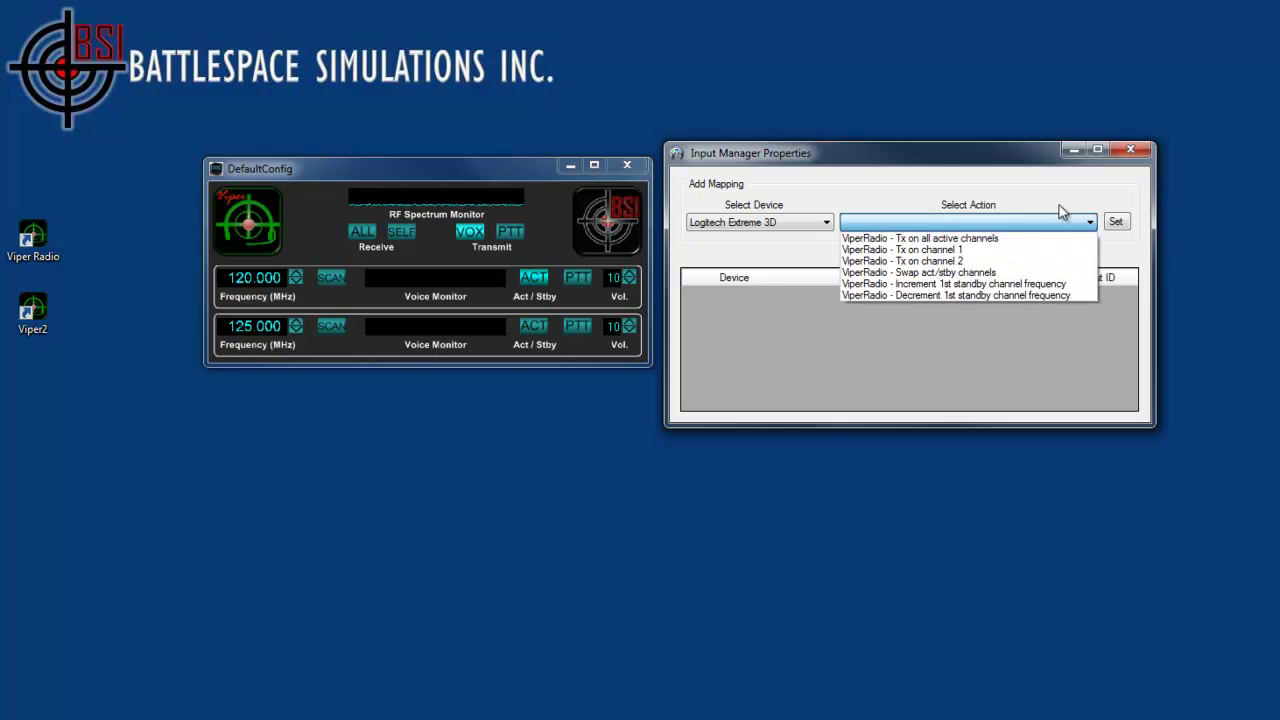
pyautogui.click(928, 279)
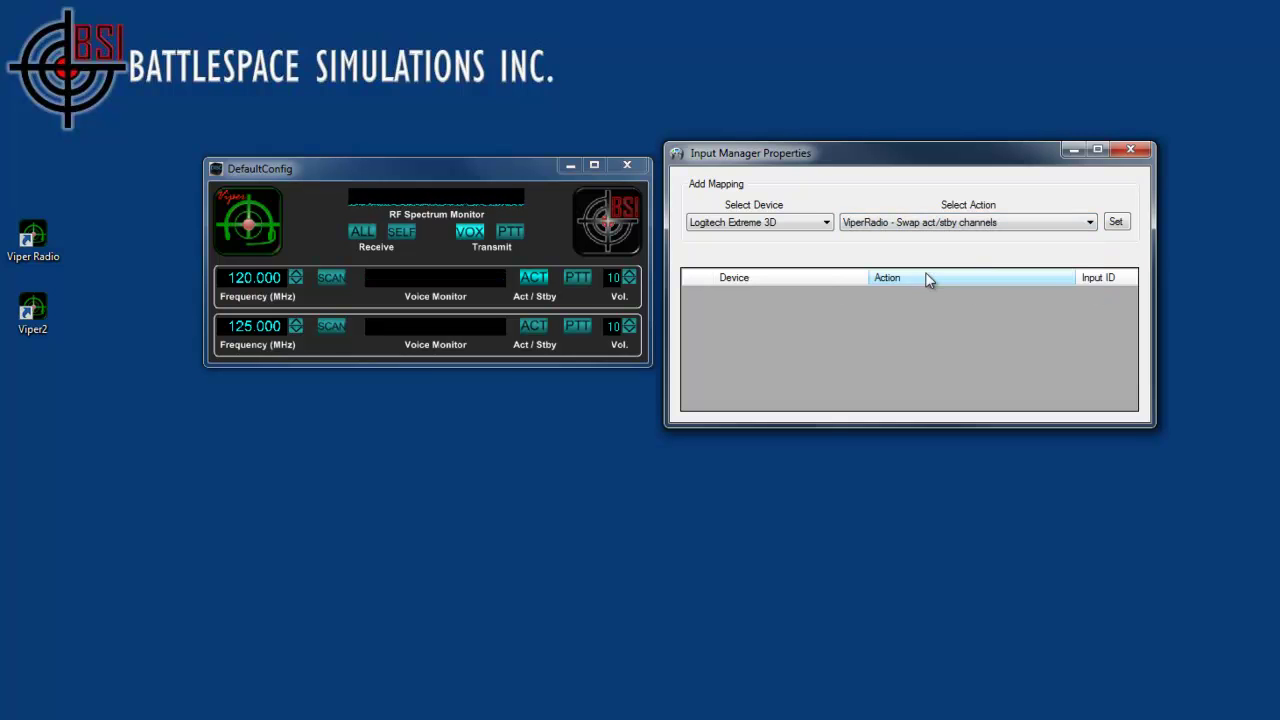
pyautogui.click(1116, 224)
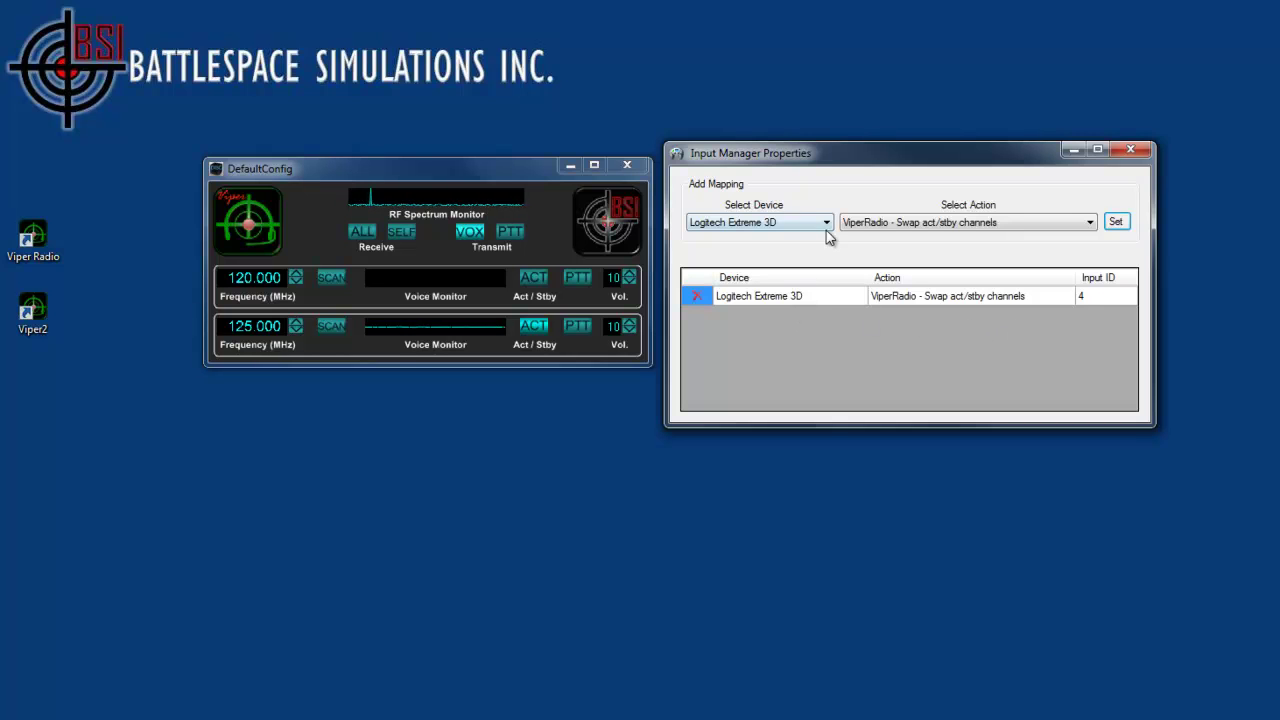
# Step: Map joystick input 5 to increment and input 3 to decrement the 1st standby channel frequency
pyautogui.click(1089, 224)
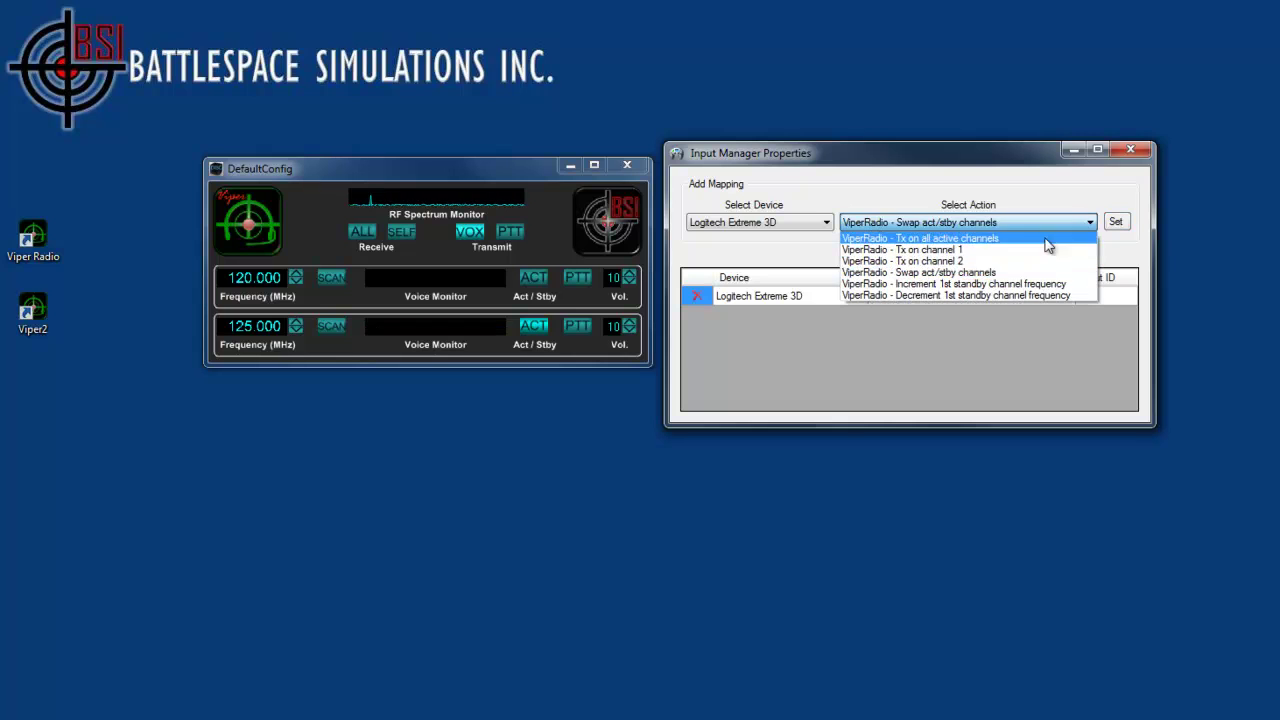
pyautogui.click(1025, 286)
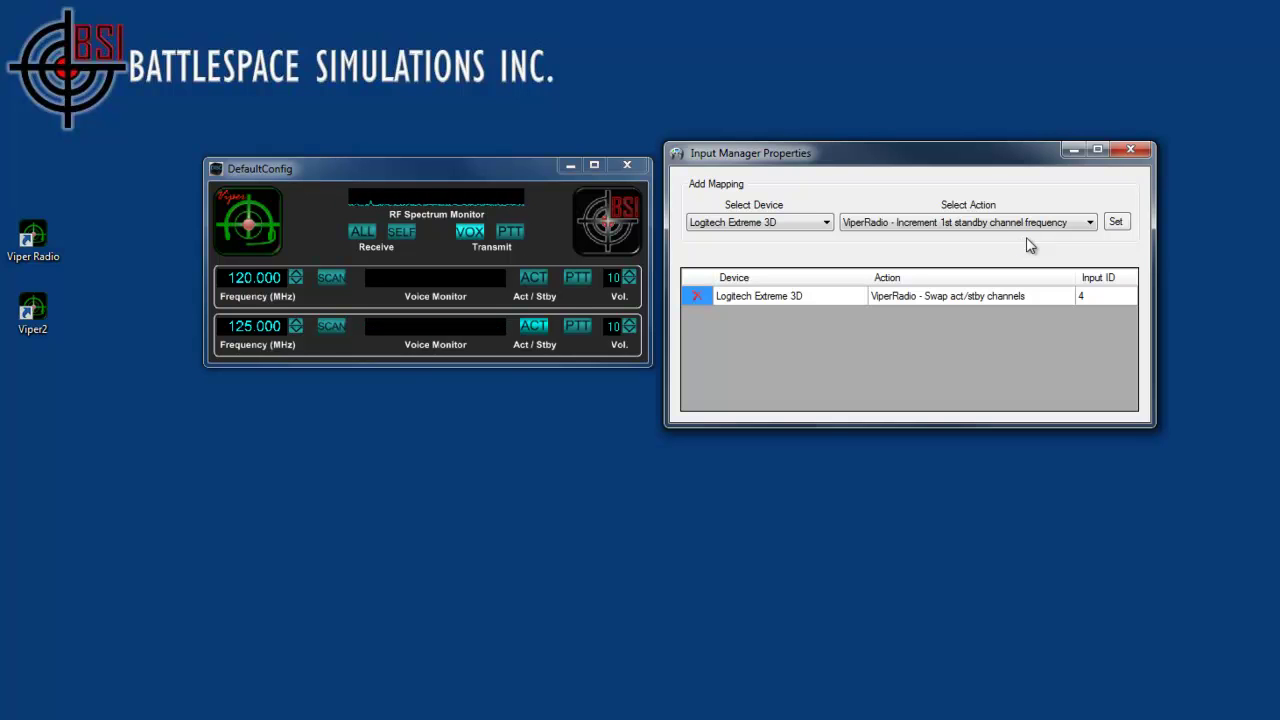
pyautogui.click(1124, 222)
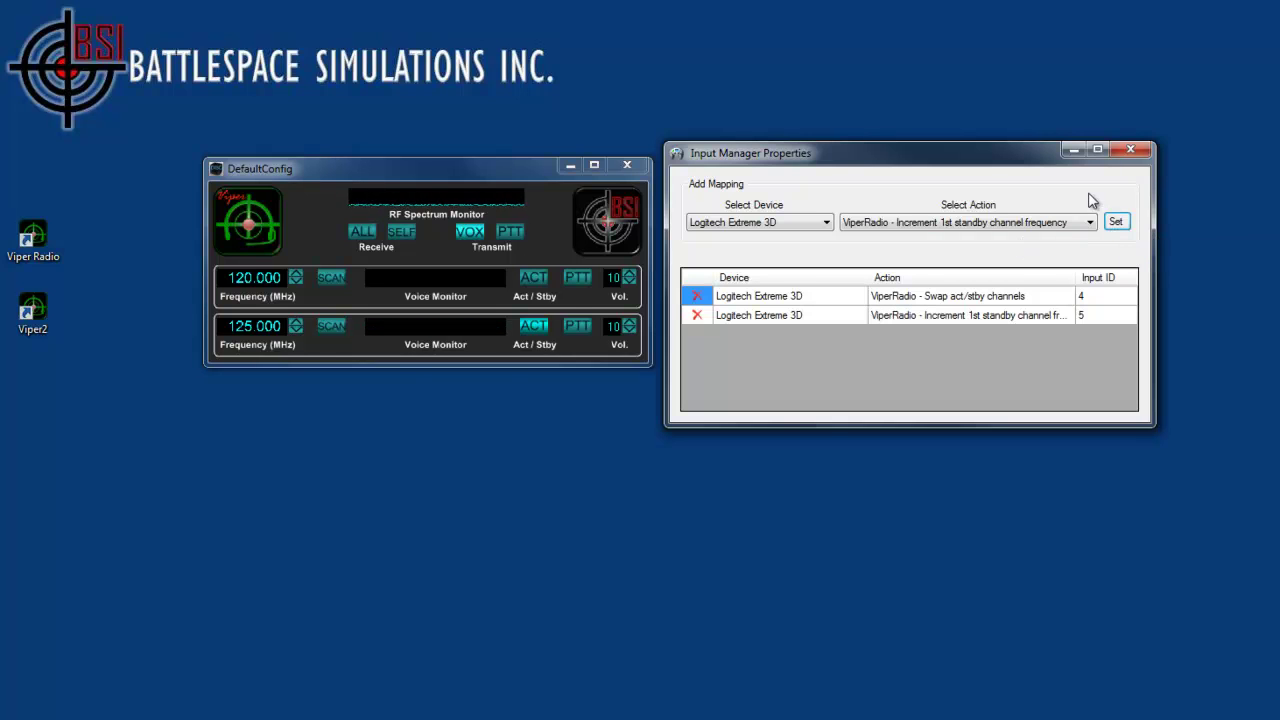
pyautogui.click(1090, 222)
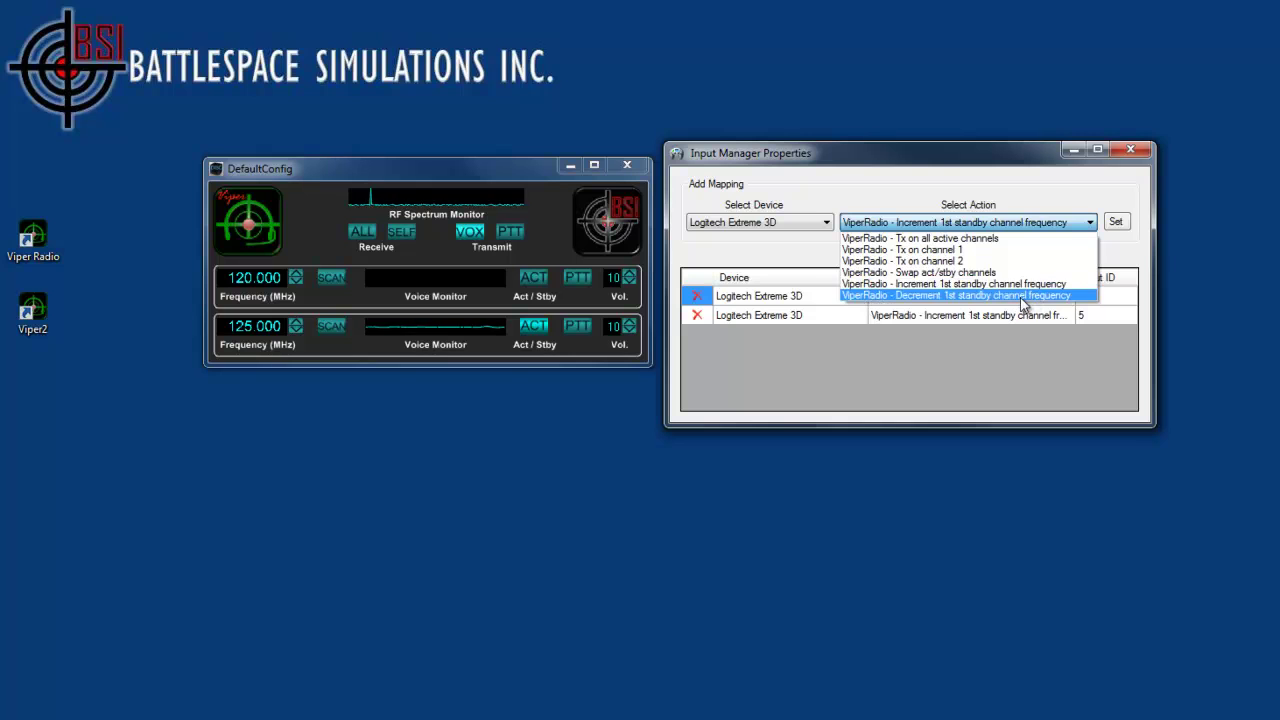
pyautogui.click(985, 307)
pyautogui.click(1115, 222)
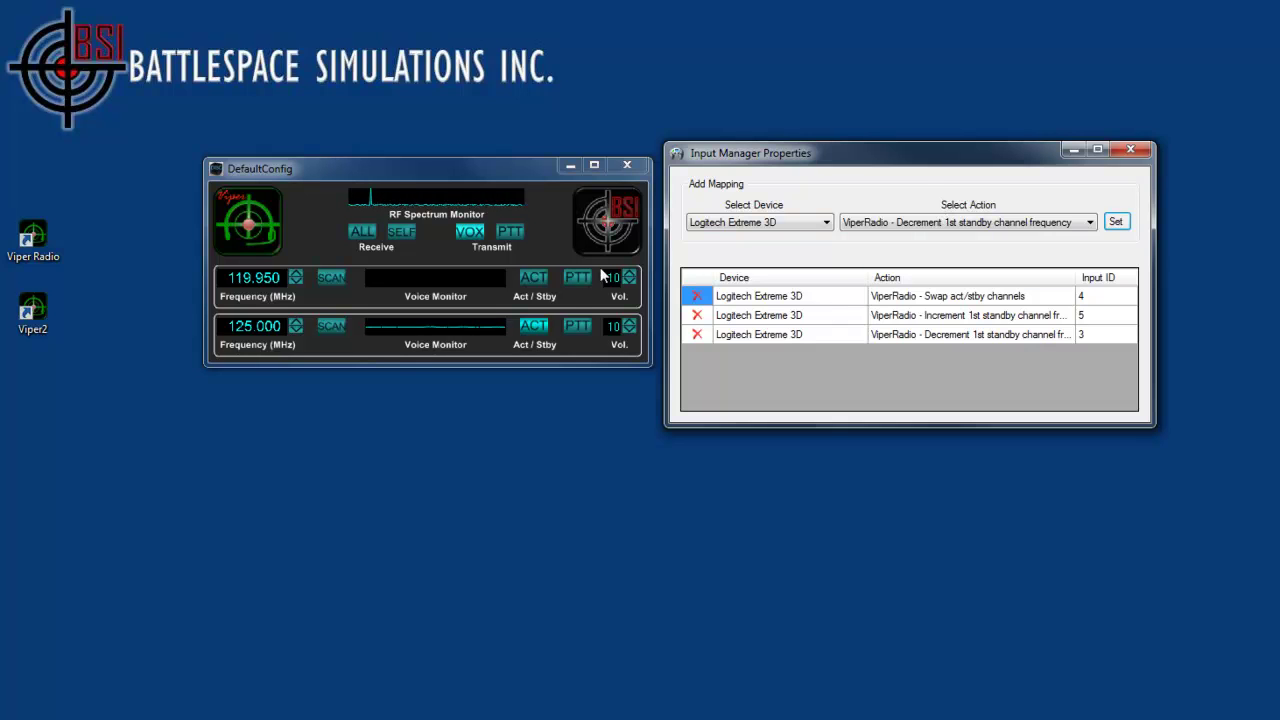
# Step: Retune channel 2 from 125.000 to 124.900 MHz by scrolling its frequency digits
pyautogui.click(540, 279)
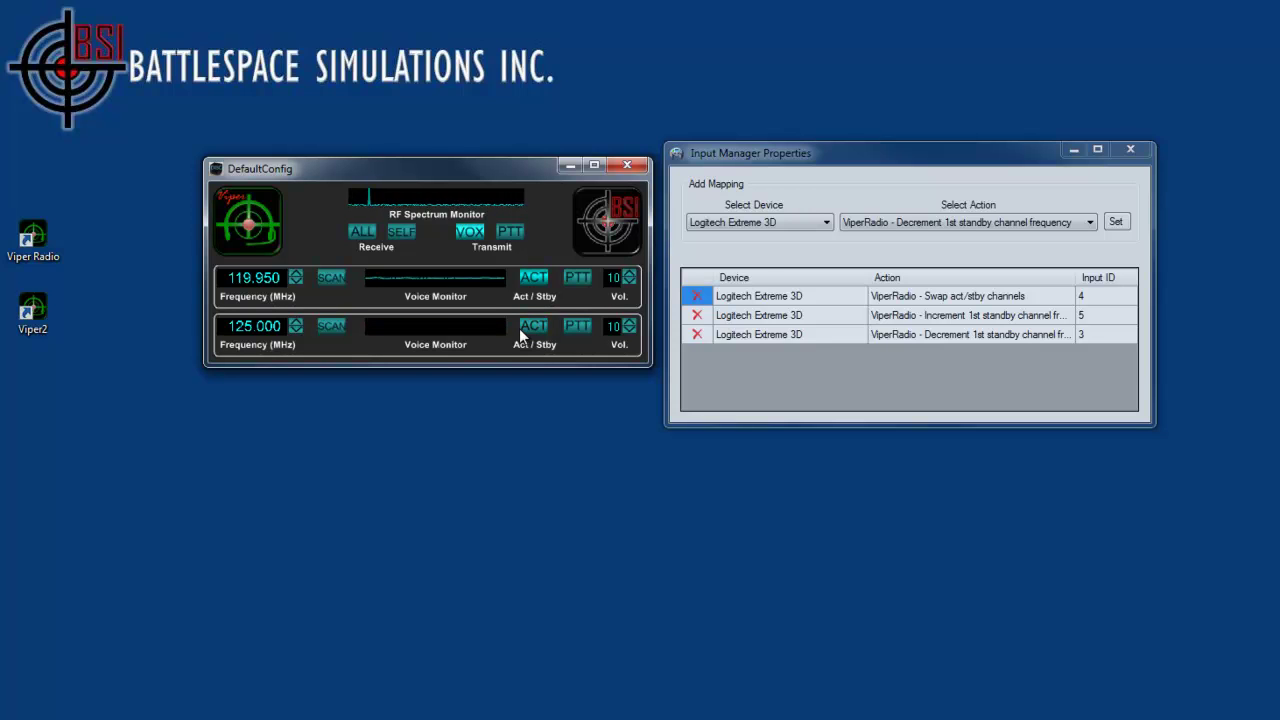
pyautogui.click(296, 327)
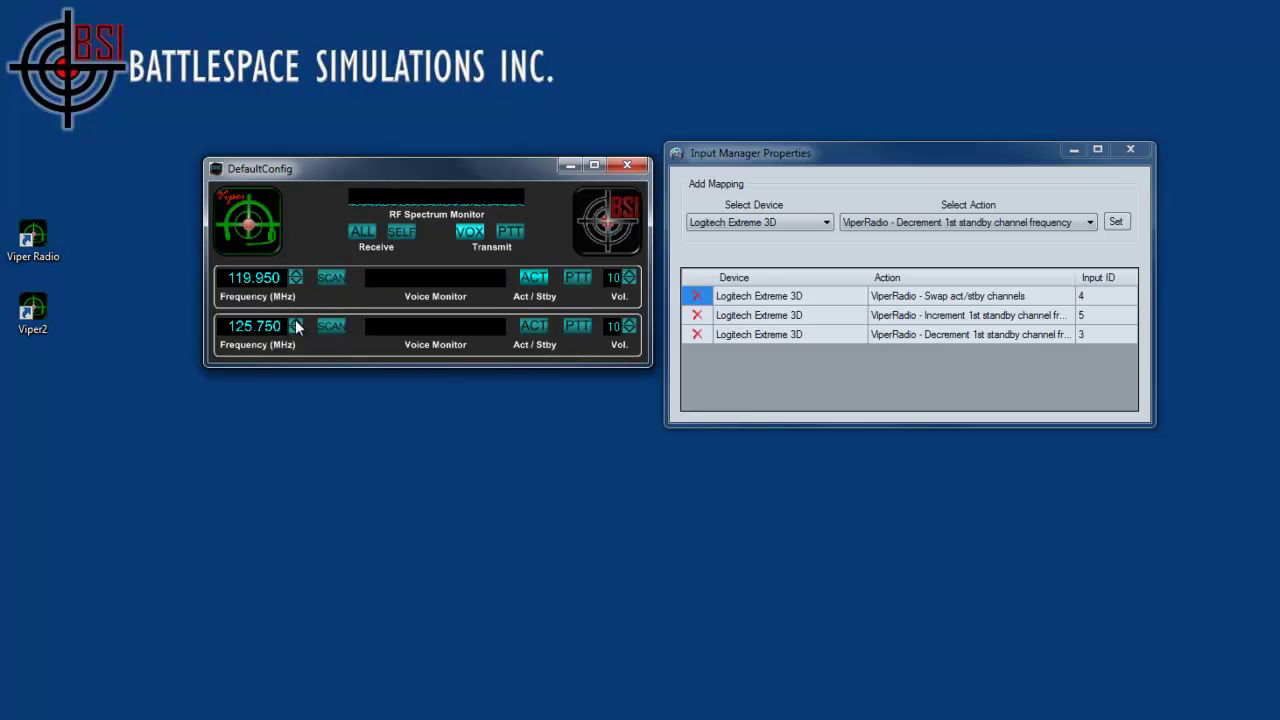
pyautogui.scroll(-1, 264, 318)
pyautogui.scroll(-3, 280, 333)
pyautogui.scroll(-3, 275, 322)
# Step: Map Logitech Extreme 3D input 1 to 'ViperRadio - Tx on channel 2', then test channel 2's PTT
pyautogui.click(1089, 223)
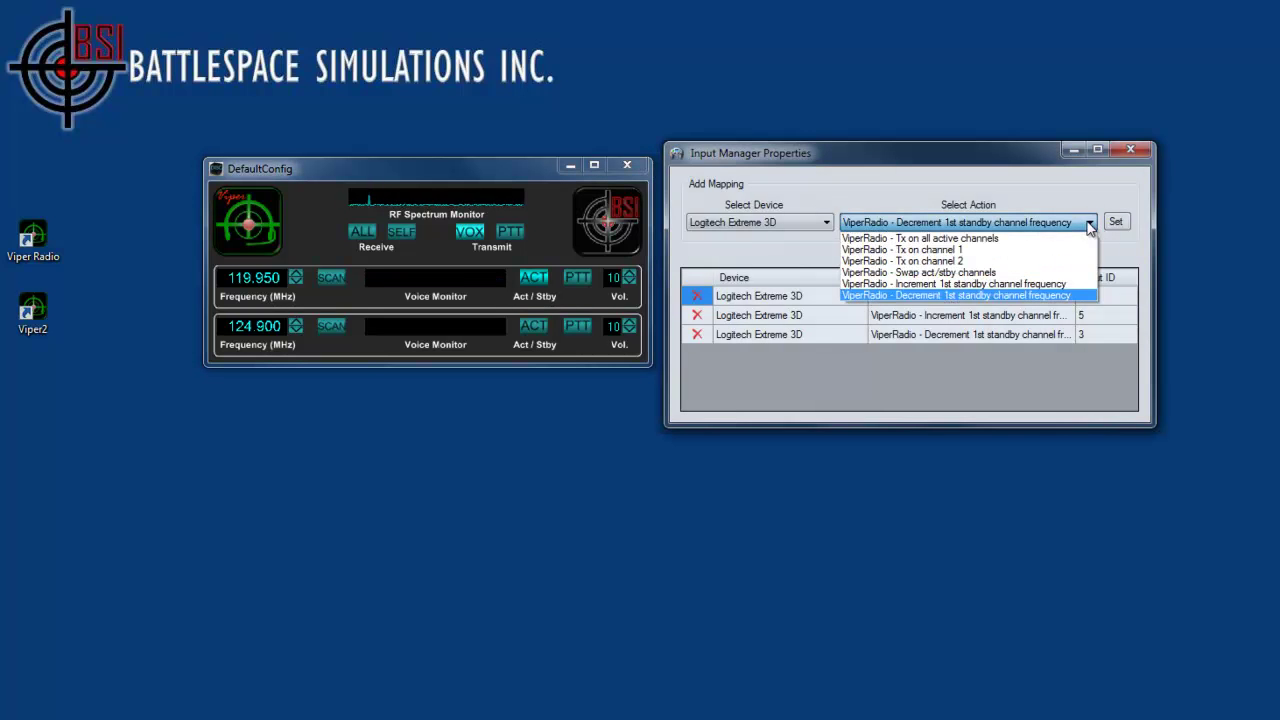
pyautogui.click(946, 261)
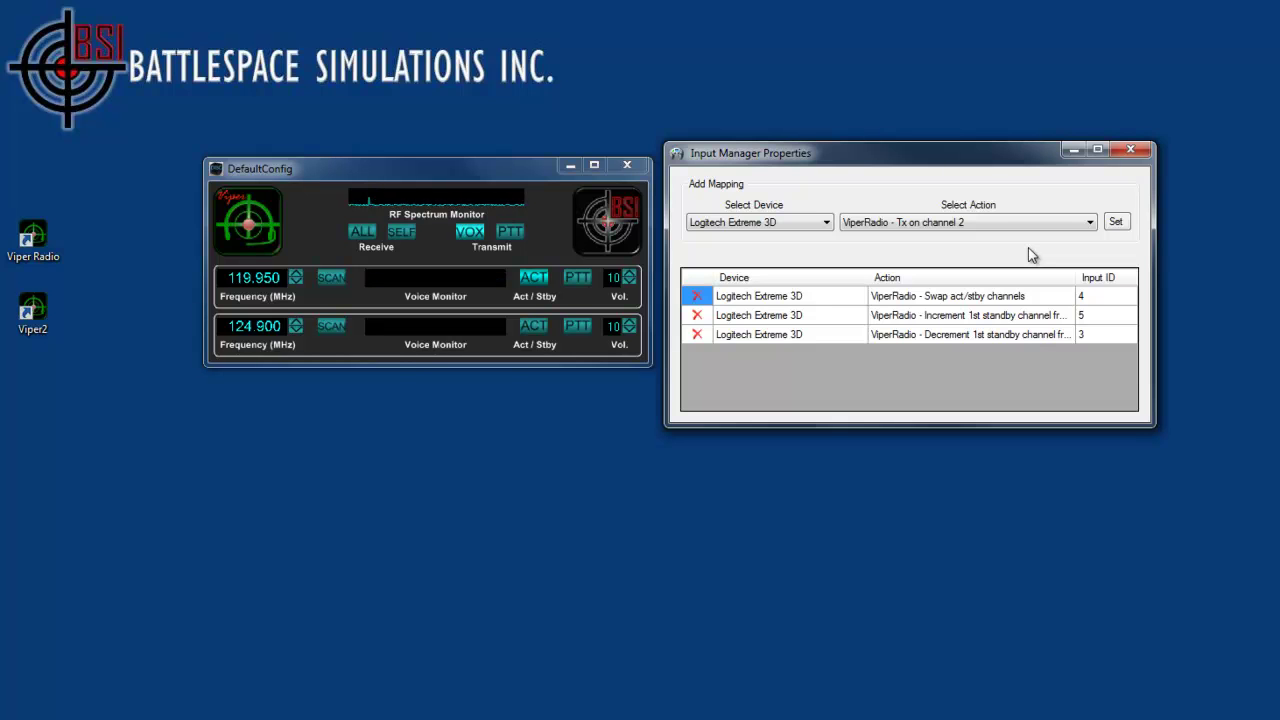
pyautogui.click(1115, 221)
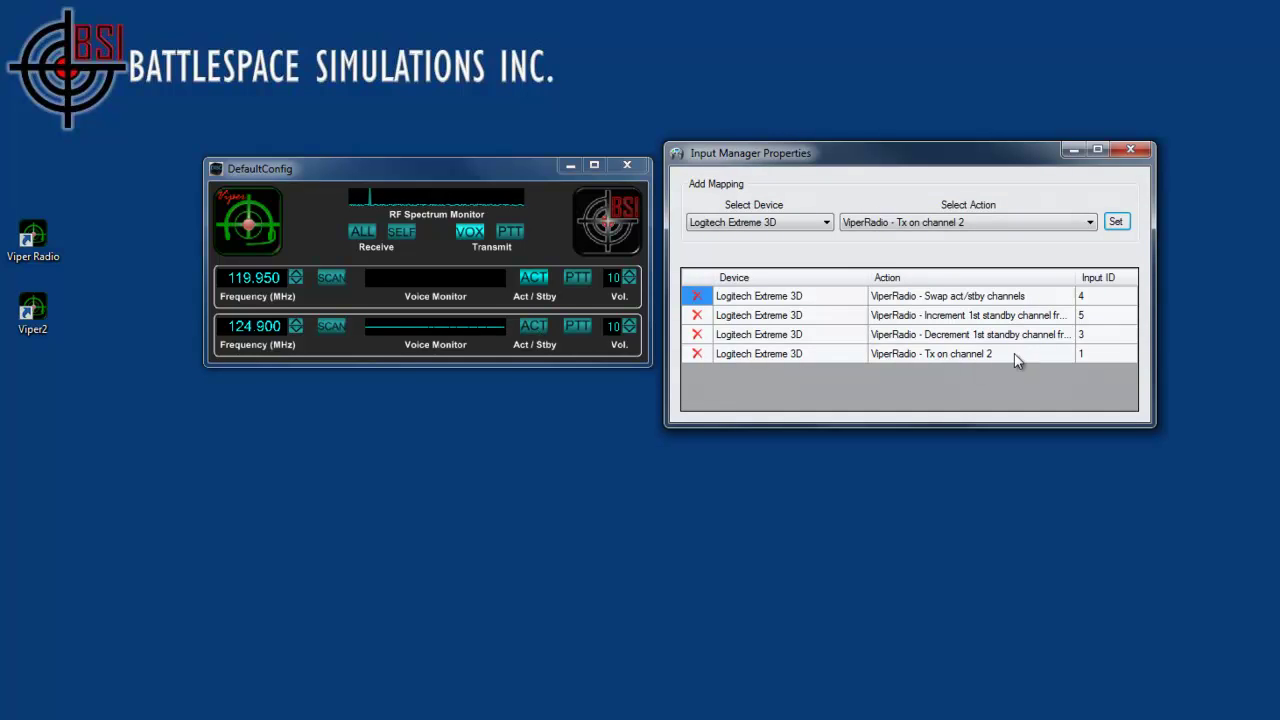
pyautogui.click(573, 328)
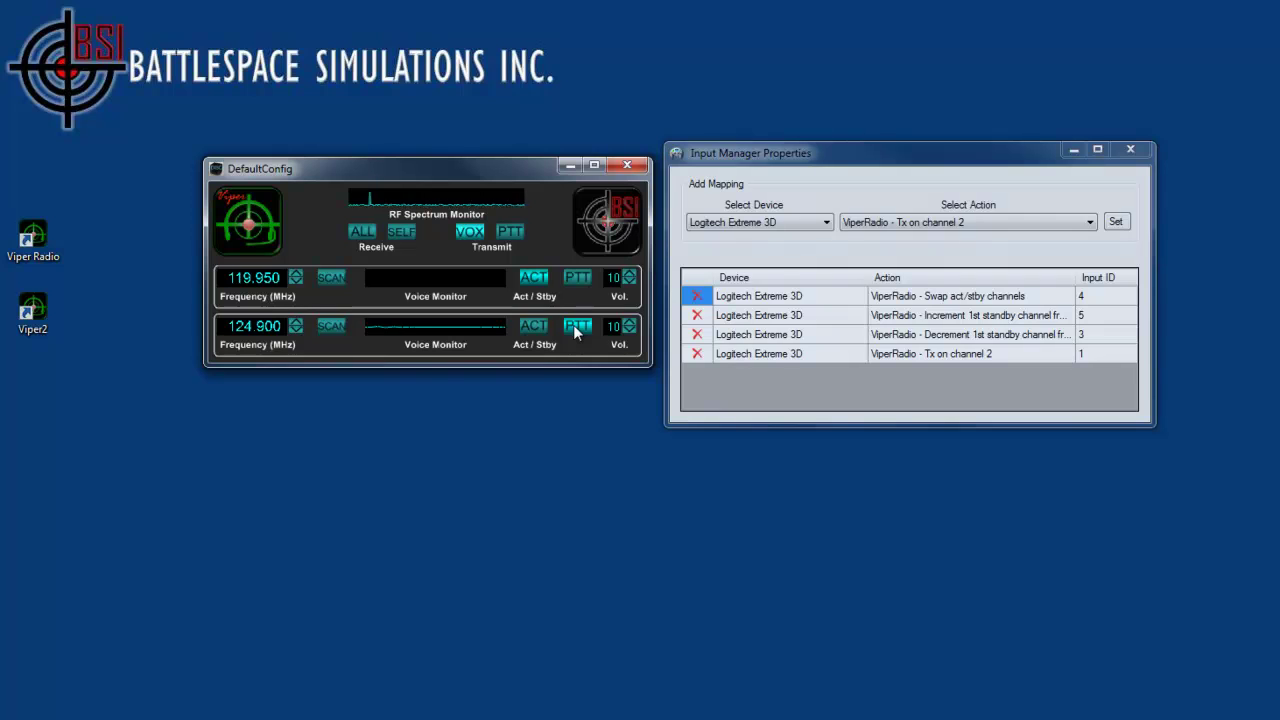
pyautogui.click(575, 333)
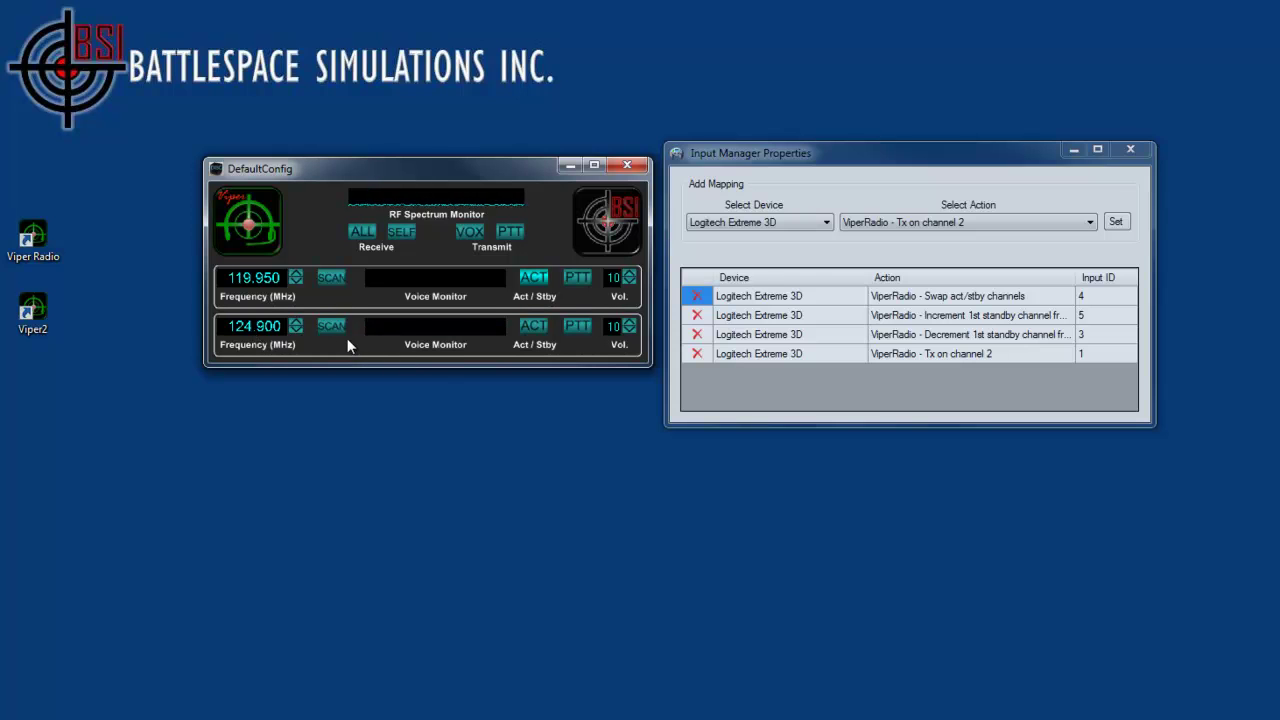
# Step: Close Input Manager and set Channels to 4 in ViperRadio Properties so channels 3 and 4 appear
pyautogui.click(1130, 149)
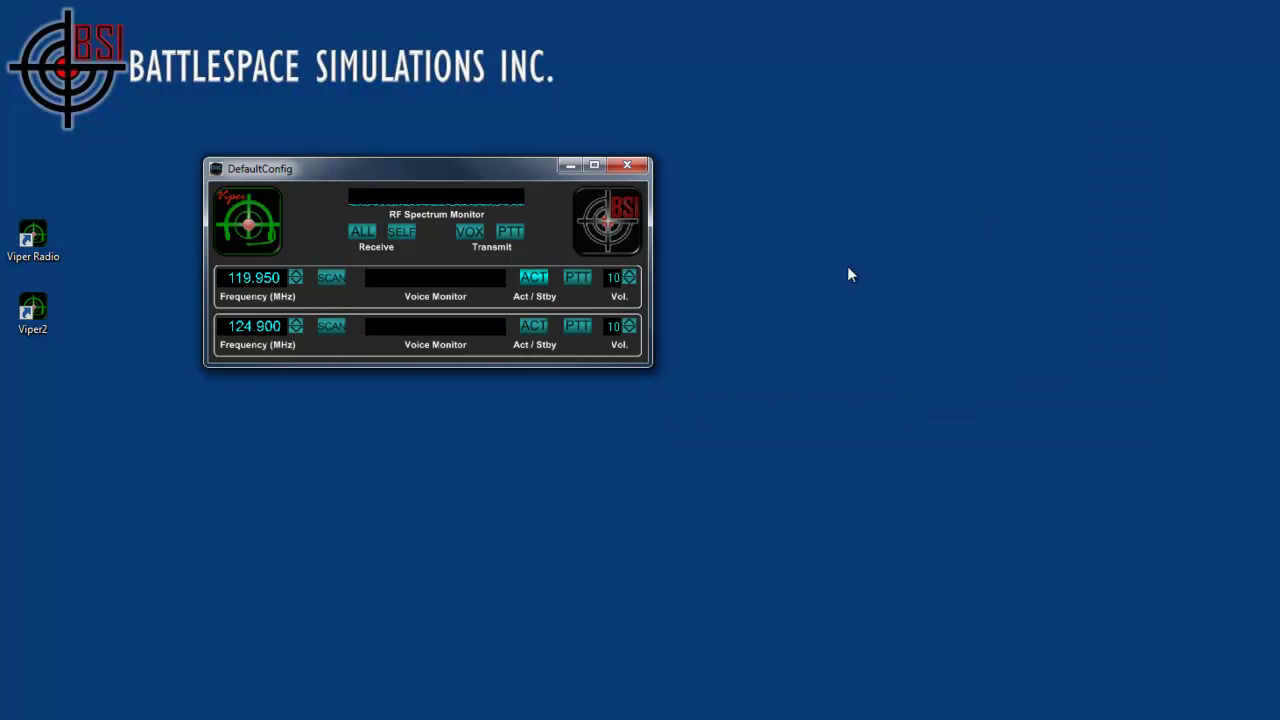
pyautogui.rightClick(540, 250)
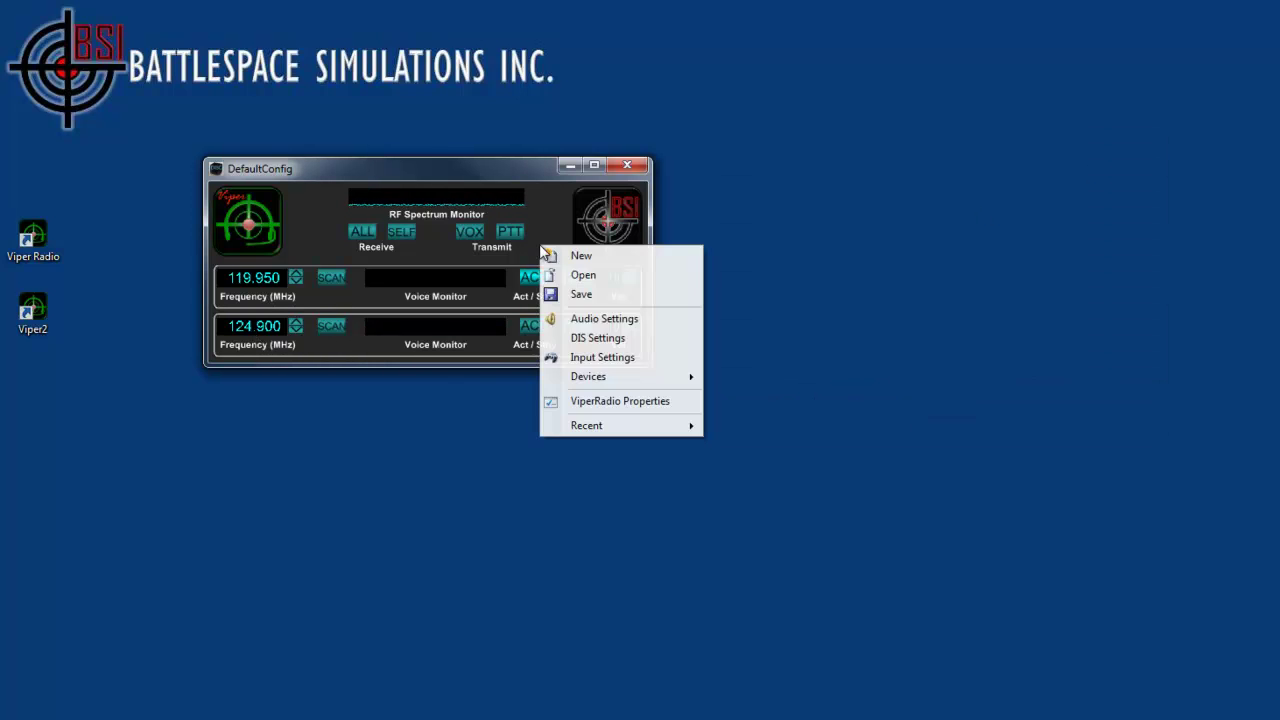
pyautogui.click(620, 401)
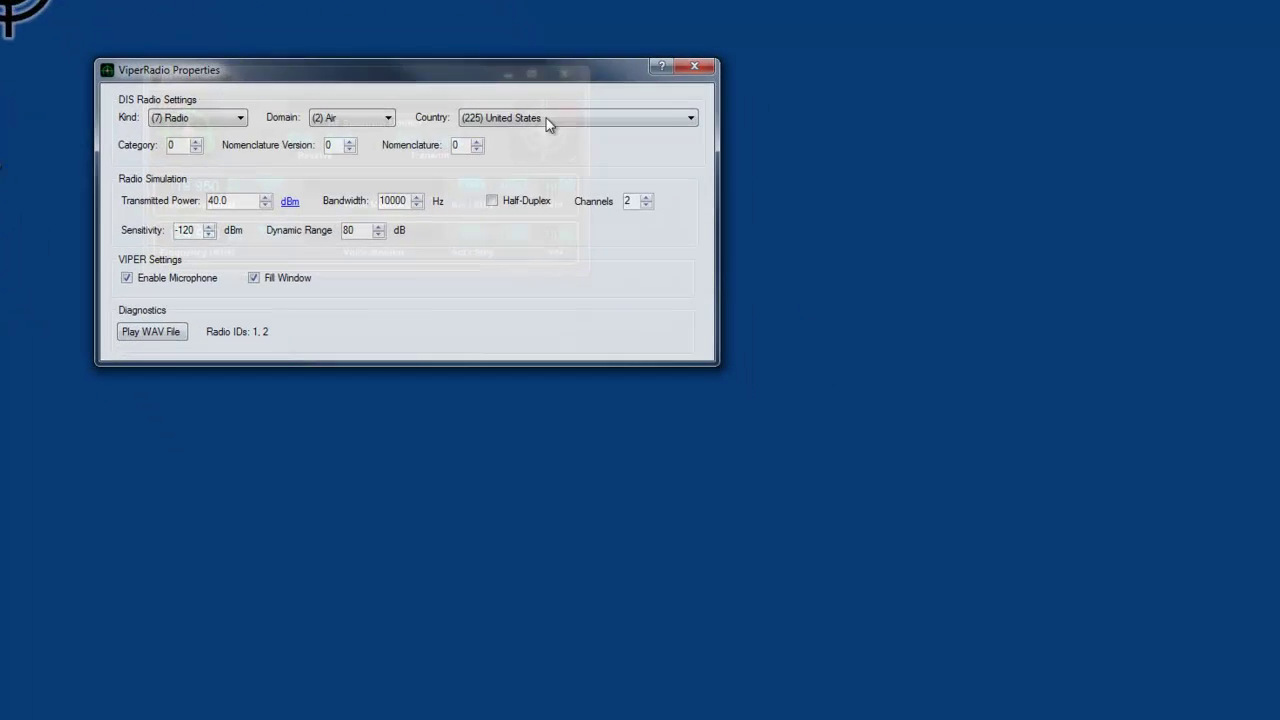
pyautogui.moveTo(526, 139); pyautogui.dragTo(738, 454)
pyautogui.moveTo(662, 330); pyautogui.dragTo(662, 331)
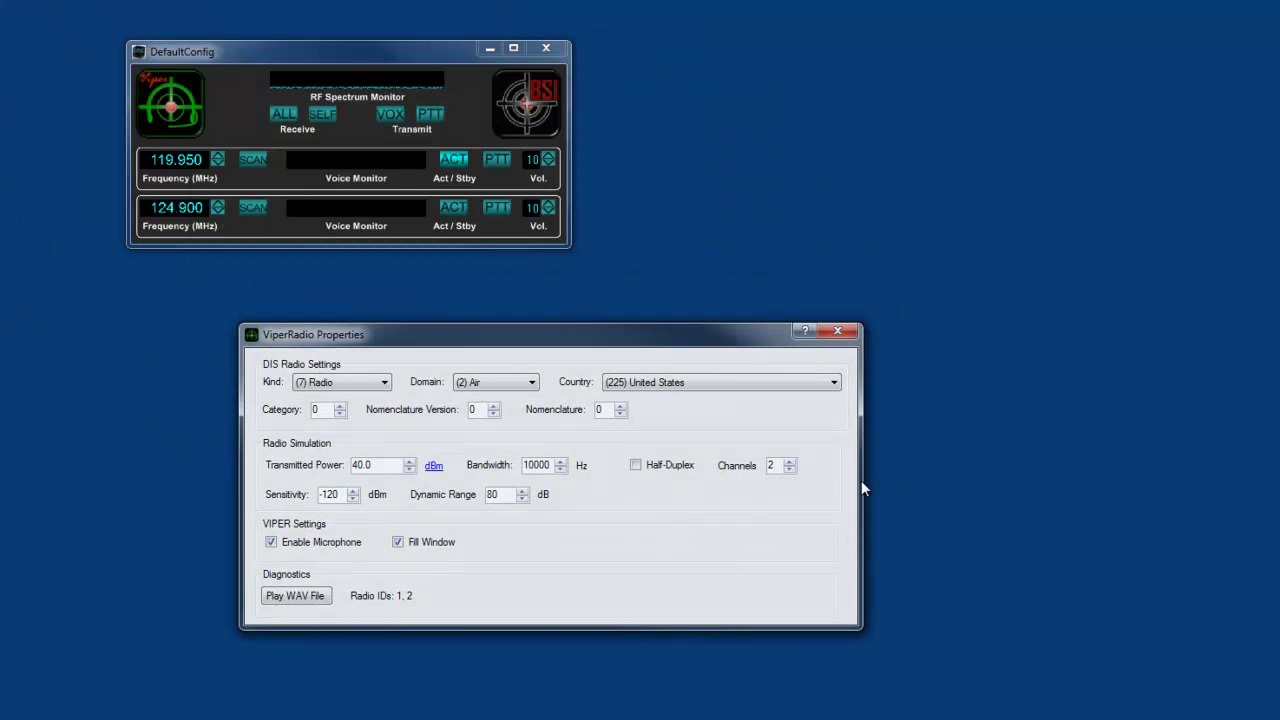
pyautogui.click(790, 462)
pyautogui.click(790, 462)
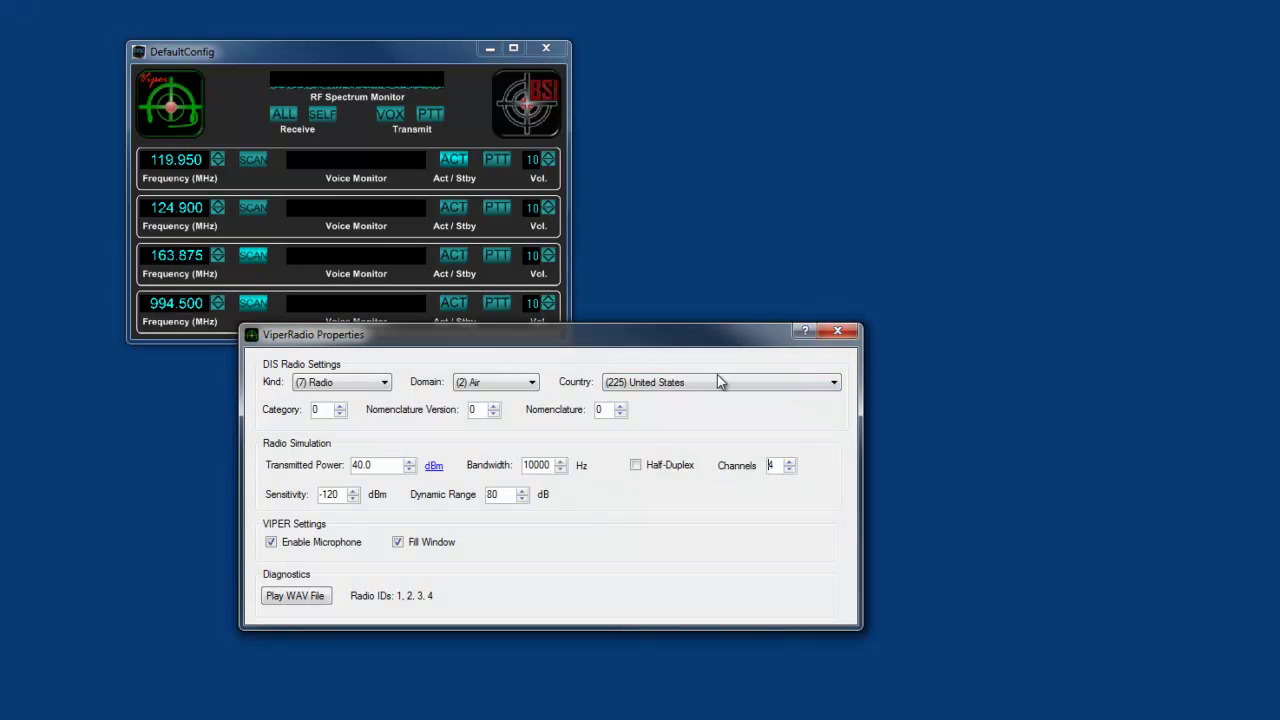
pyautogui.moveTo(706, 336); pyautogui.dragTo(667, 392)
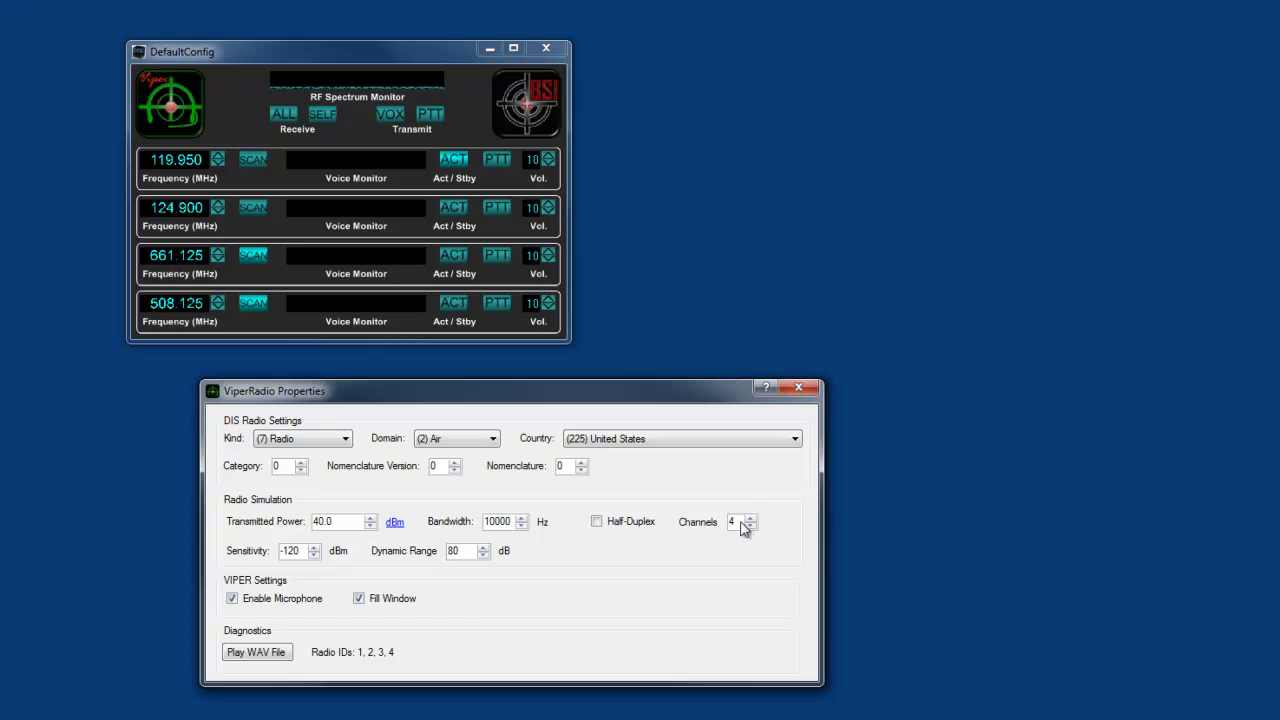
pyautogui.click(799, 389)
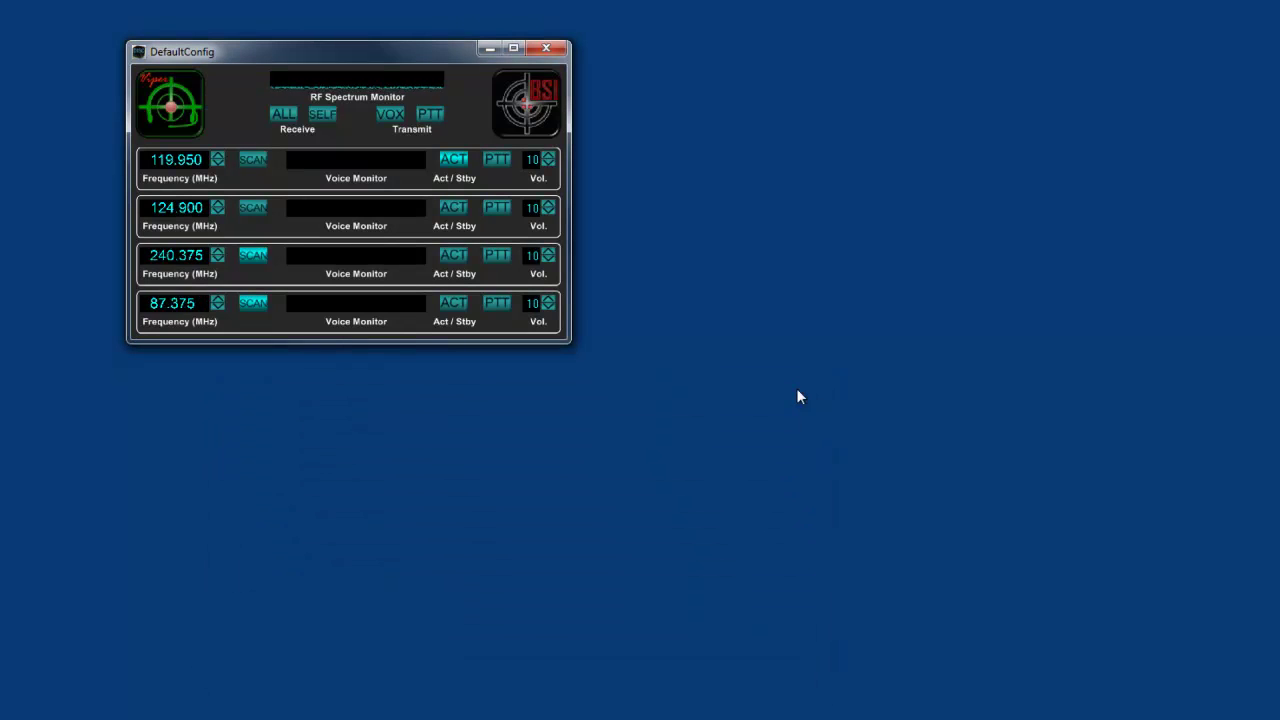
# Step: Reopen Input Settings and map Logitech Extreme 3D input 0 to 'ViperRadio - Tx on channel 3'
pyautogui.rightClick(464, 117)
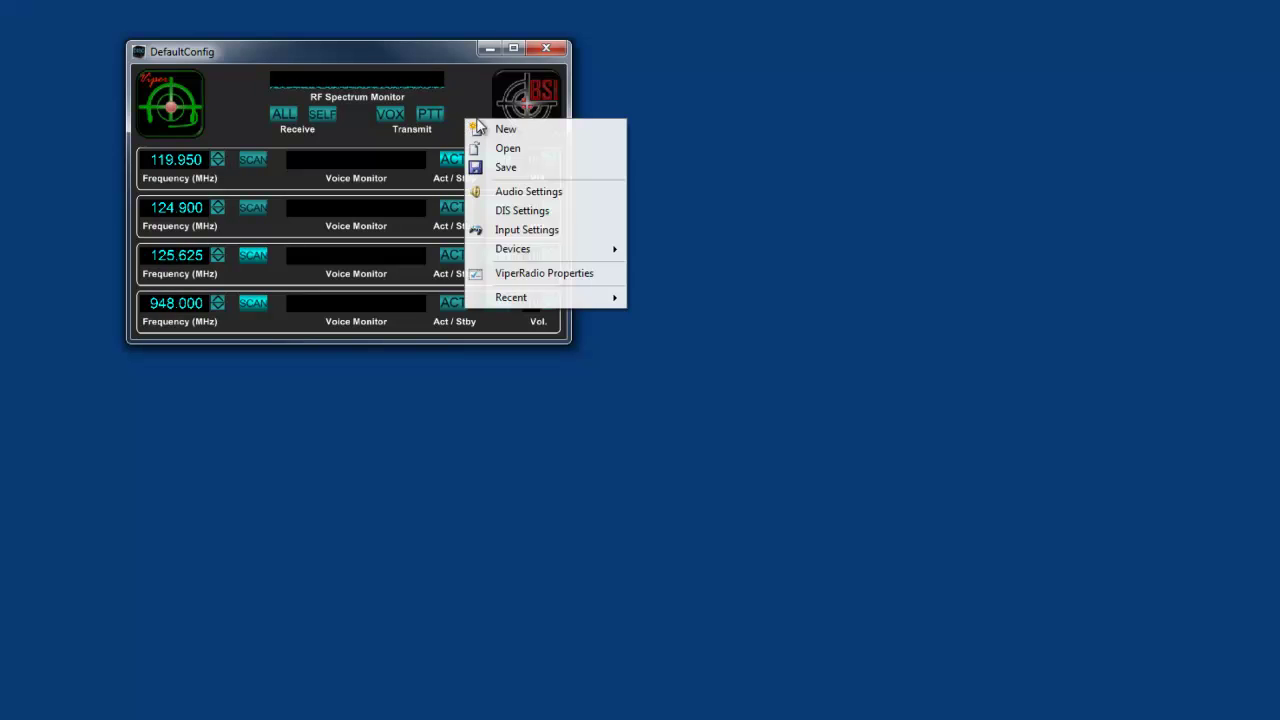
pyautogui.click(527, 230)
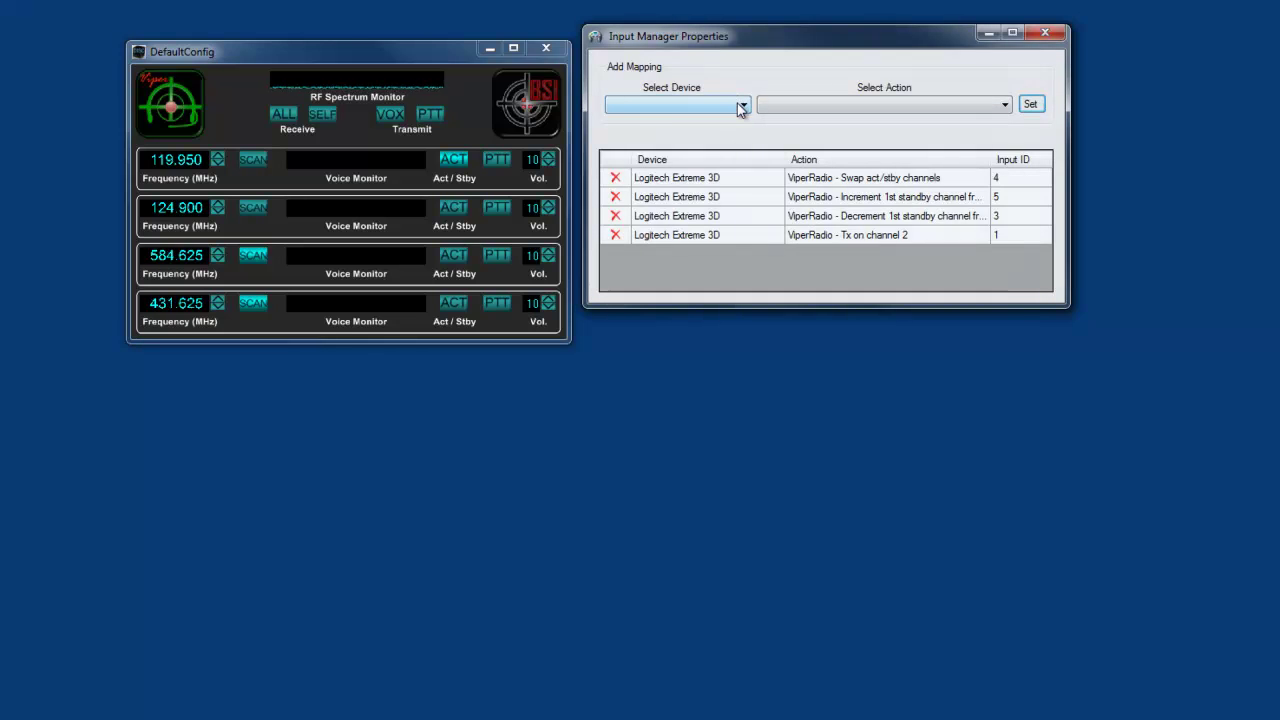
pyautogui.click(740, 105)
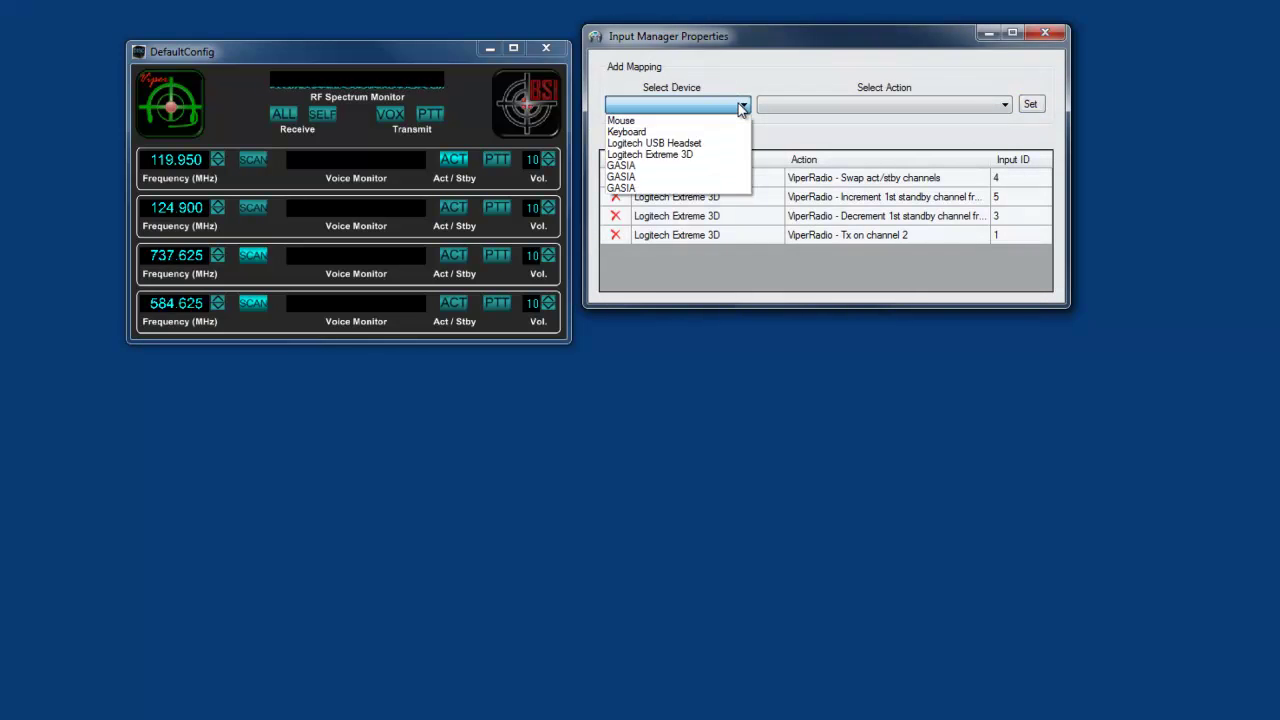
pyautogui.click(652, 156)
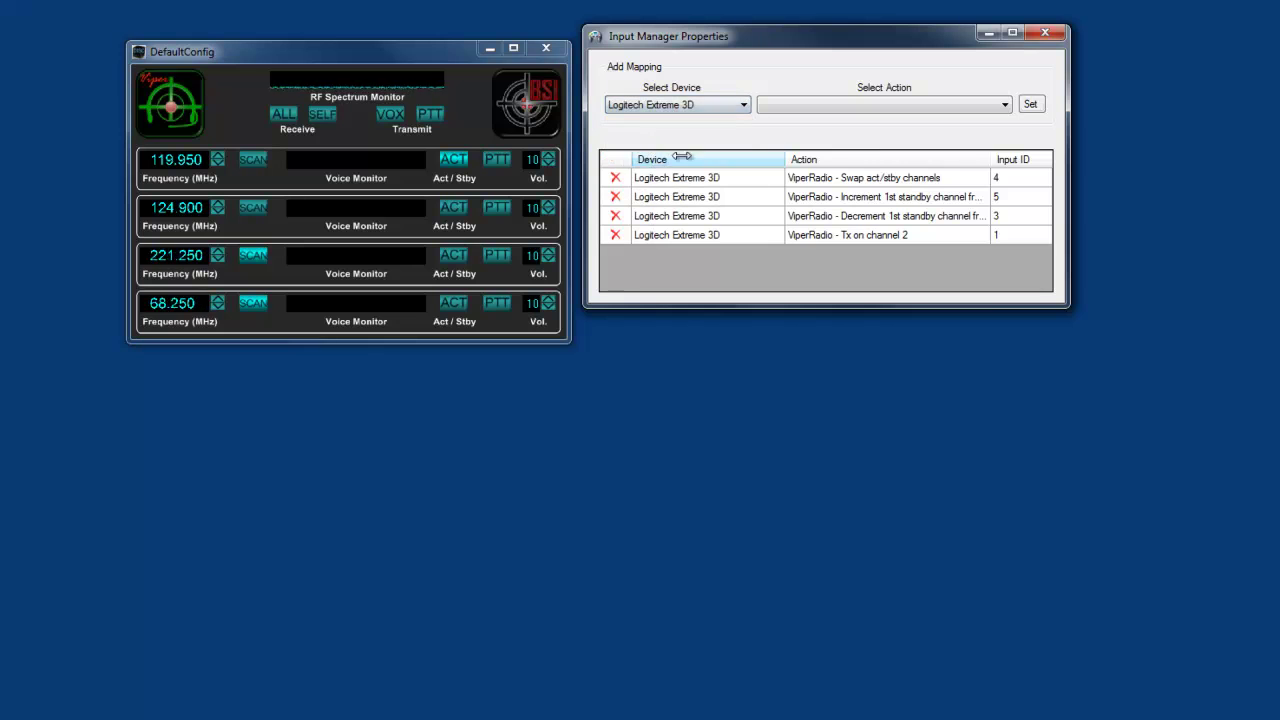
pyautogui.click(747, 105)
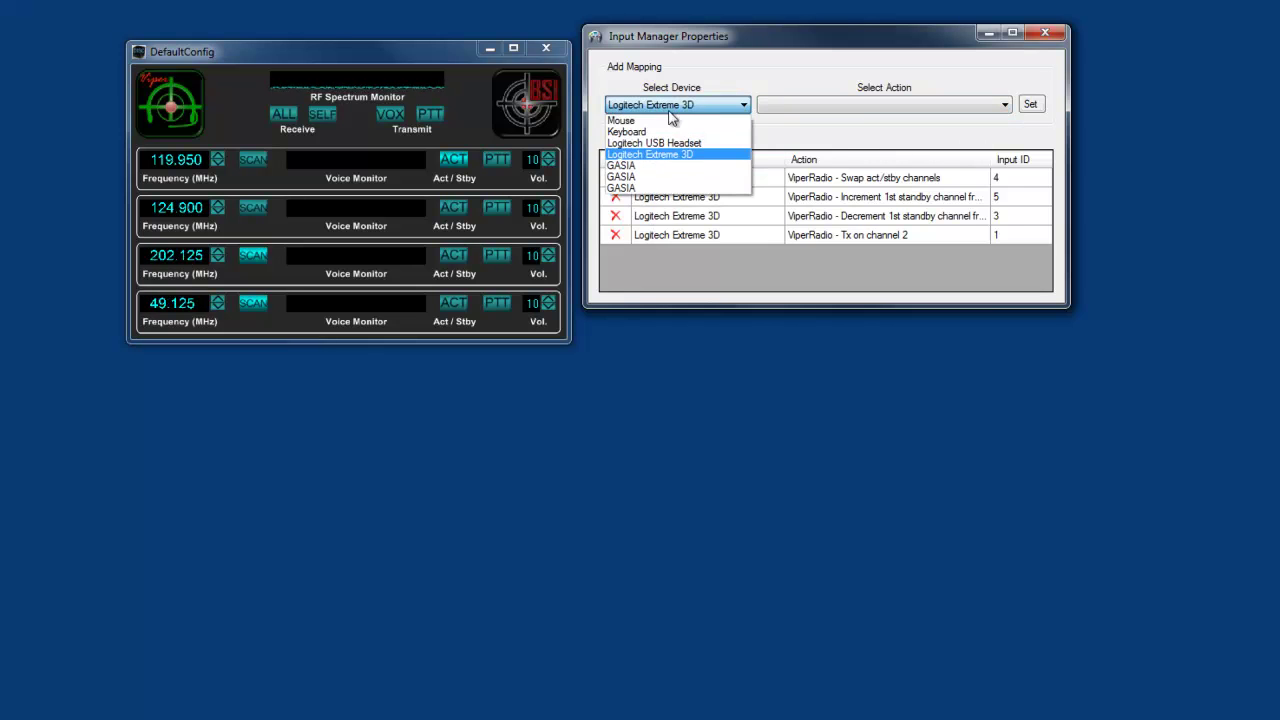
pyautogui.click(653, 157)
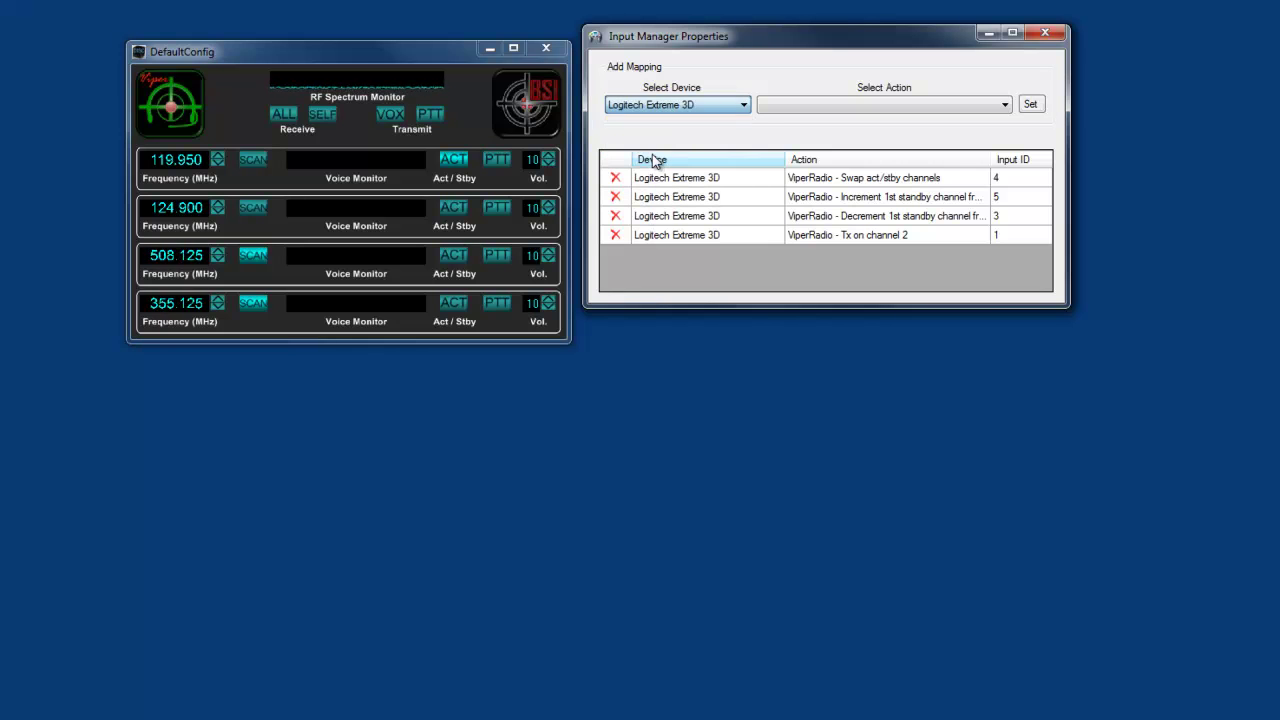
pyautogui.click(1005, 105)
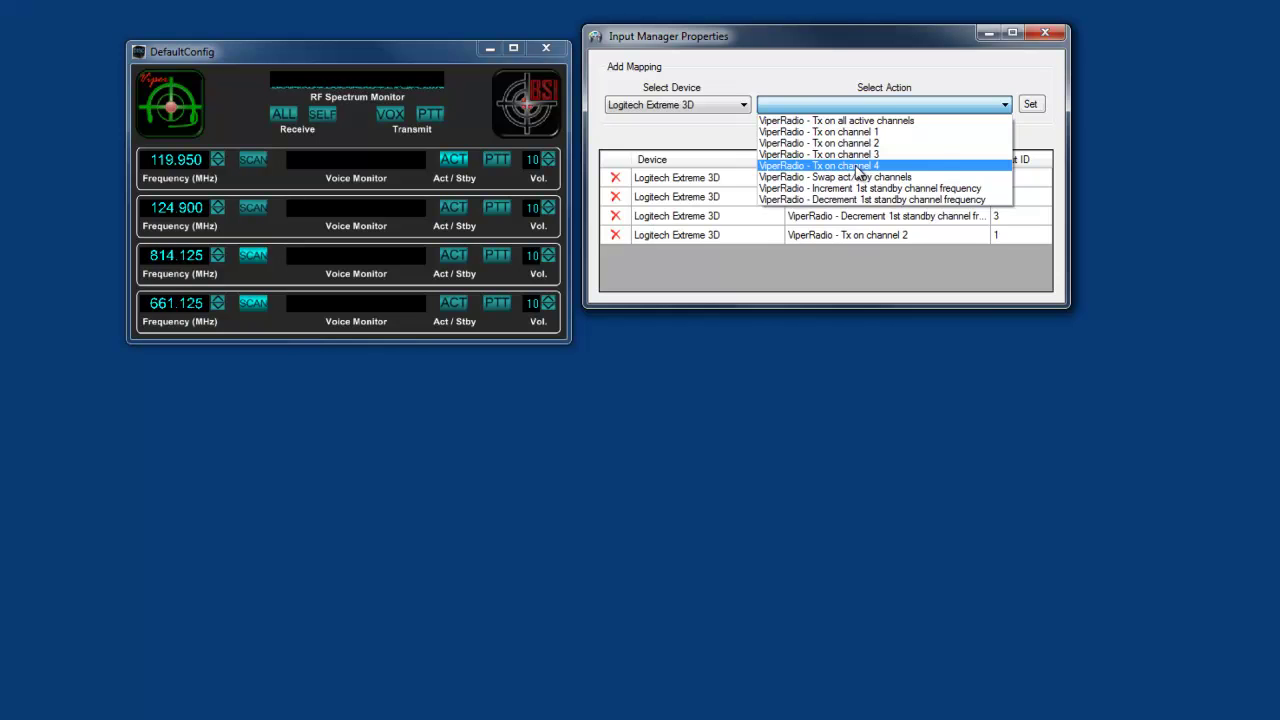
pyautogui.click(858, 154)
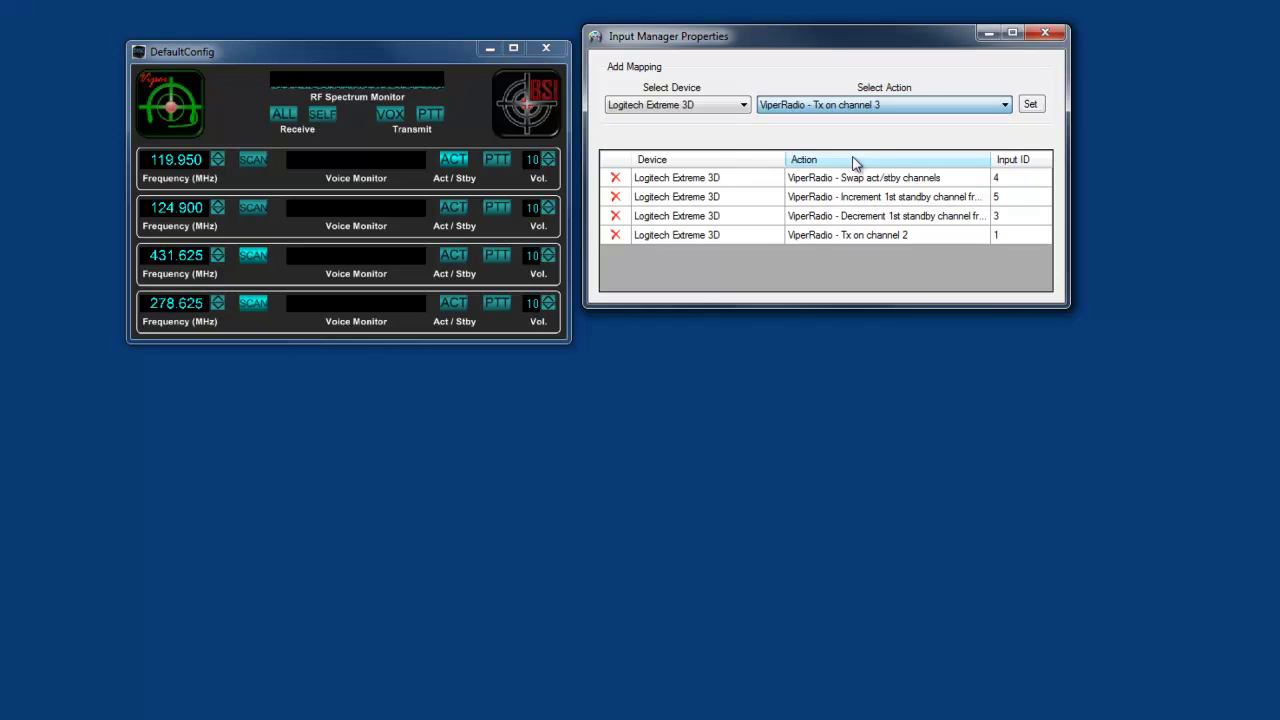
pyautogui.click(1031, 106)
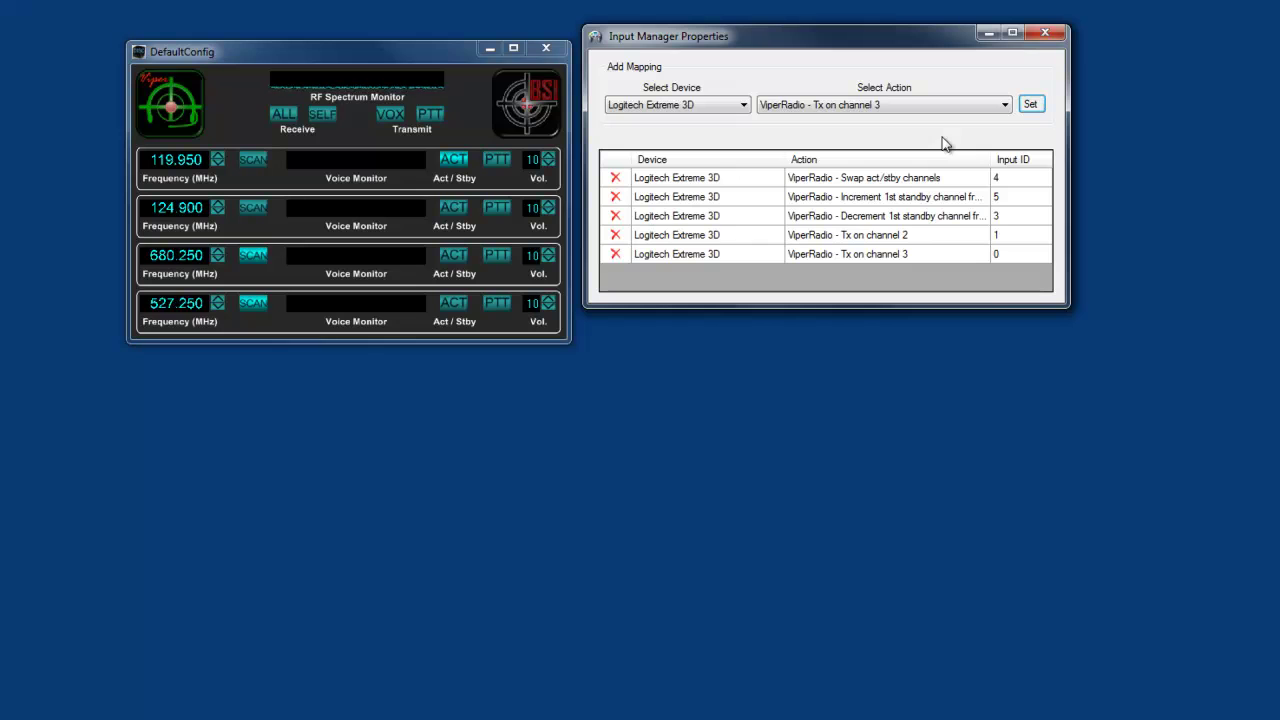
# Step: Stop scanning on channels 3 and 4, then close Input Manager Properties
pyautogui.click(256, 257)
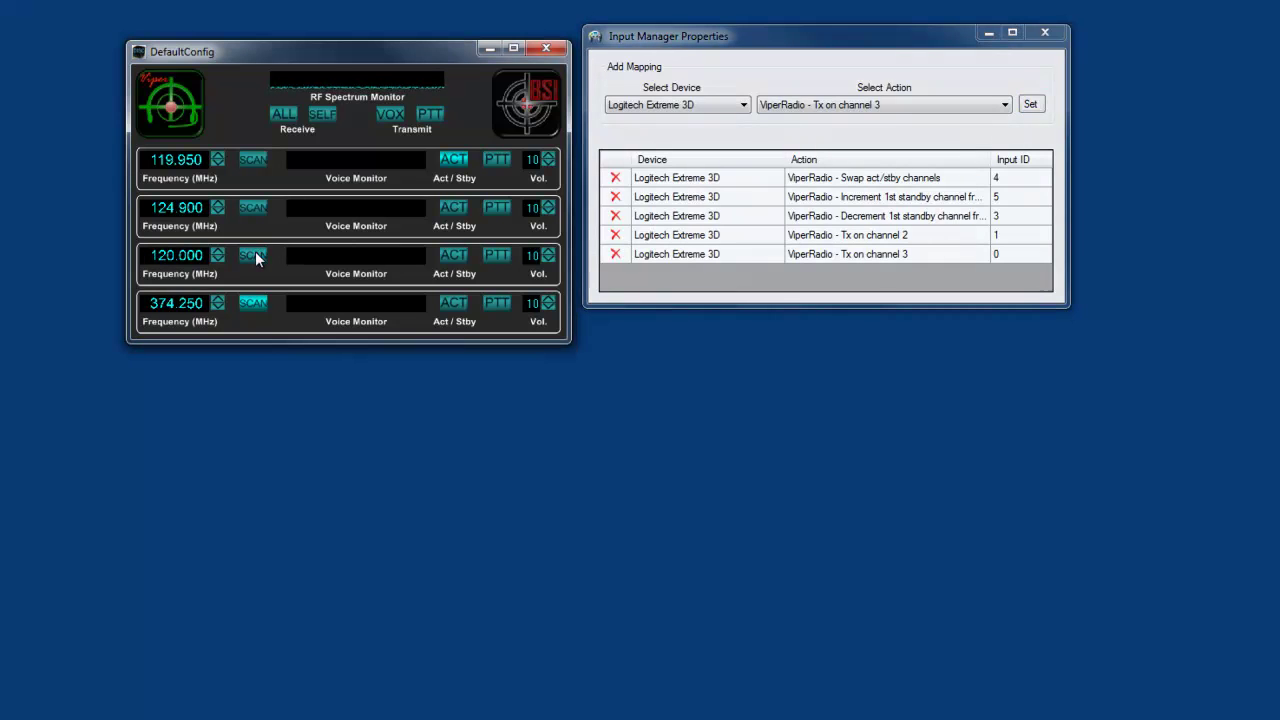
pyautogui.click(256, 302)
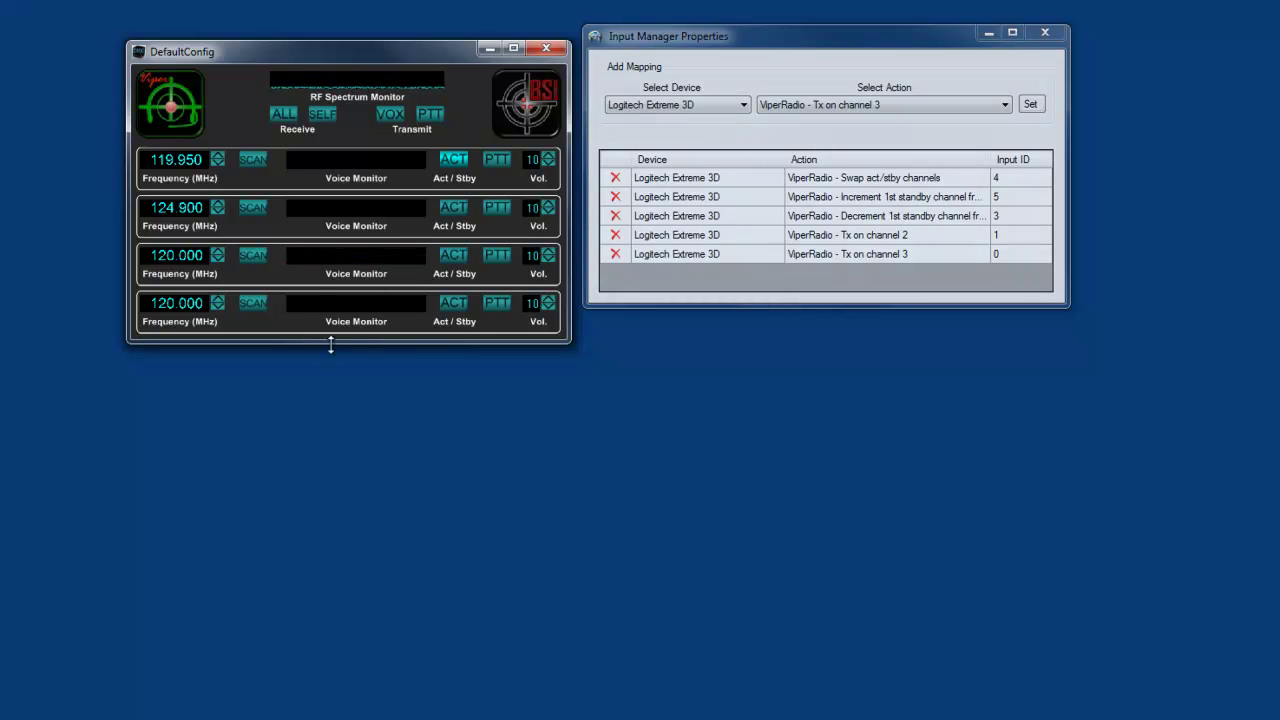
pyautogui.click(1050, 34)
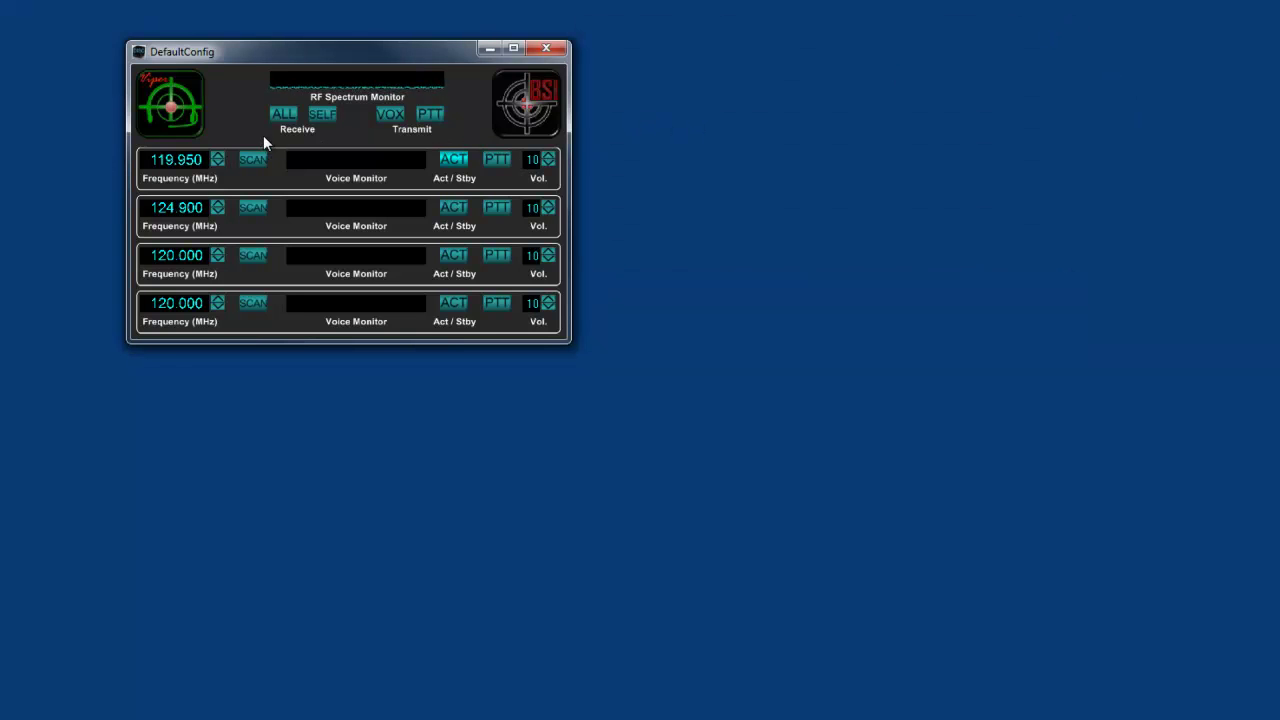
# Step: Save the current four-channel radio configuration under the file name Viper1
pyautogui.rightClick(236, 116)
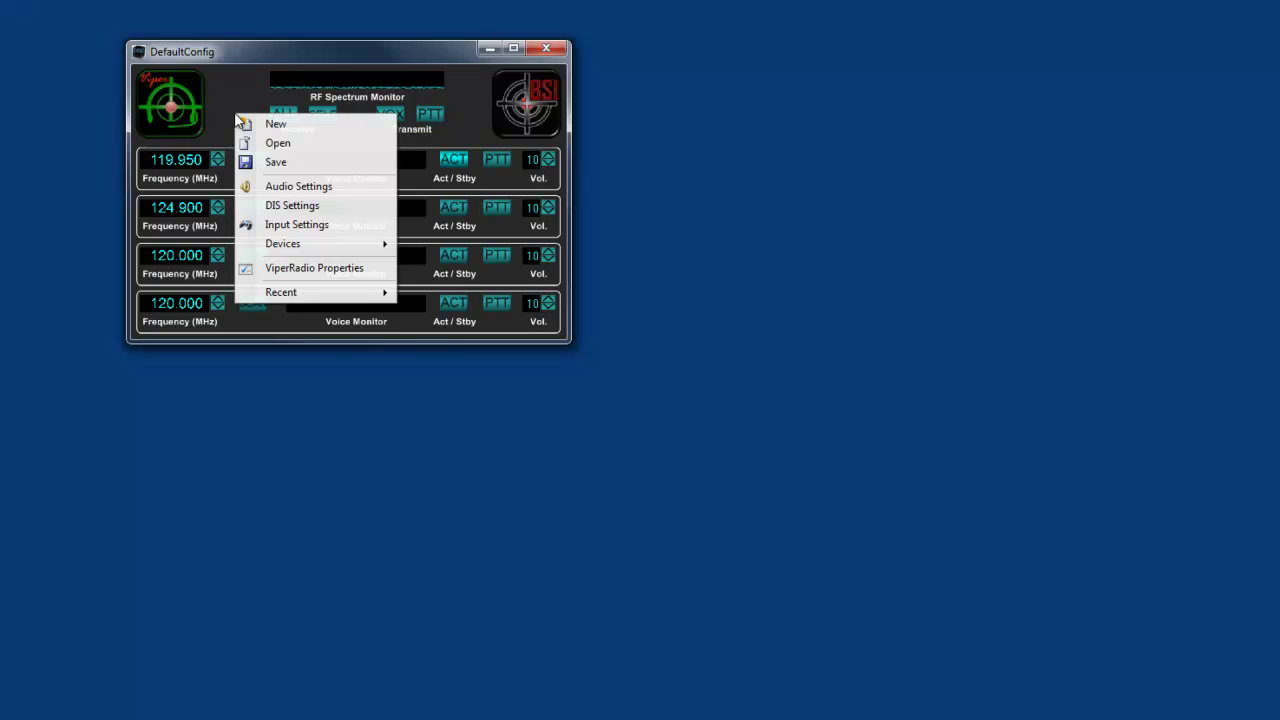
pyautogui.click(273, 164)
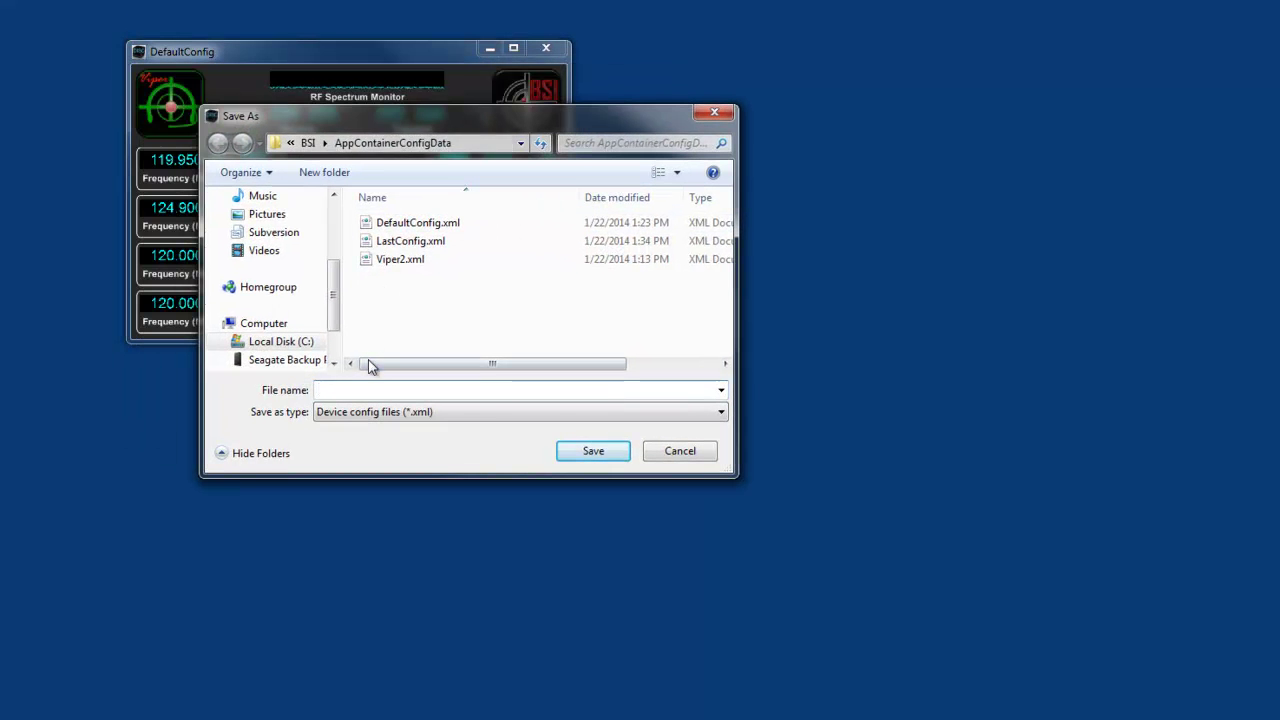
pyautogui.write('V')
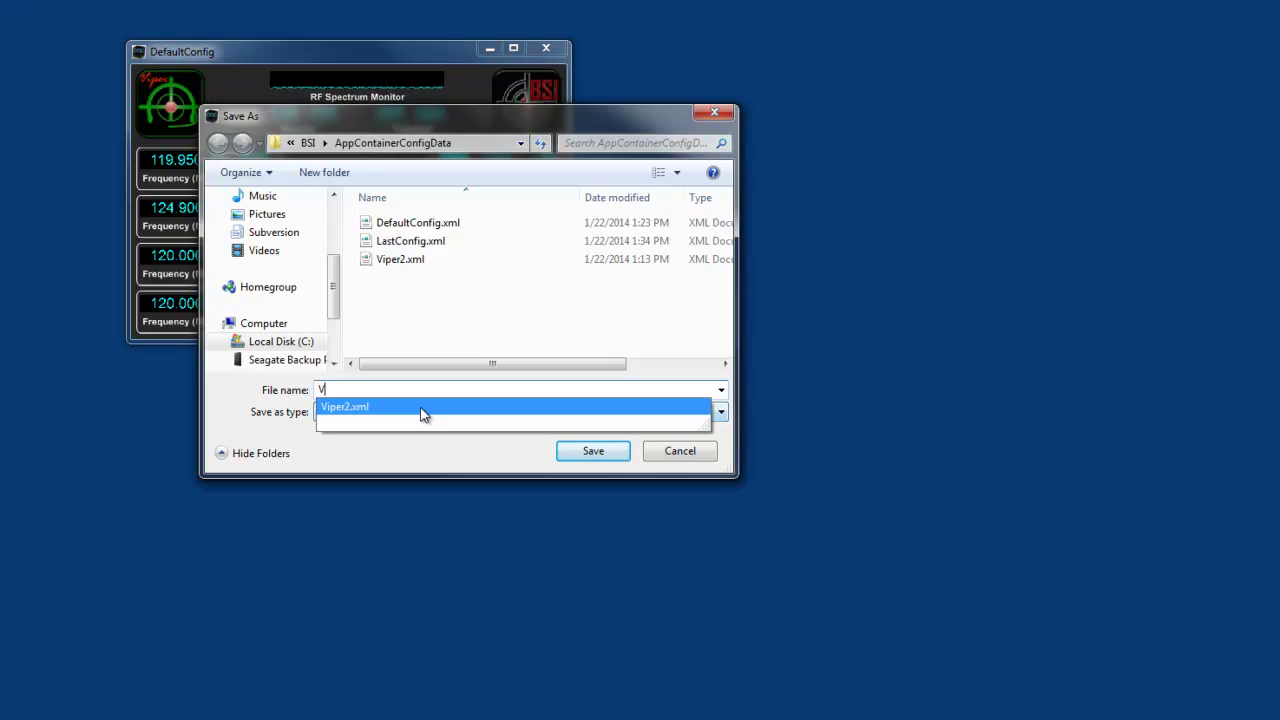
pyautogui.write('iper')
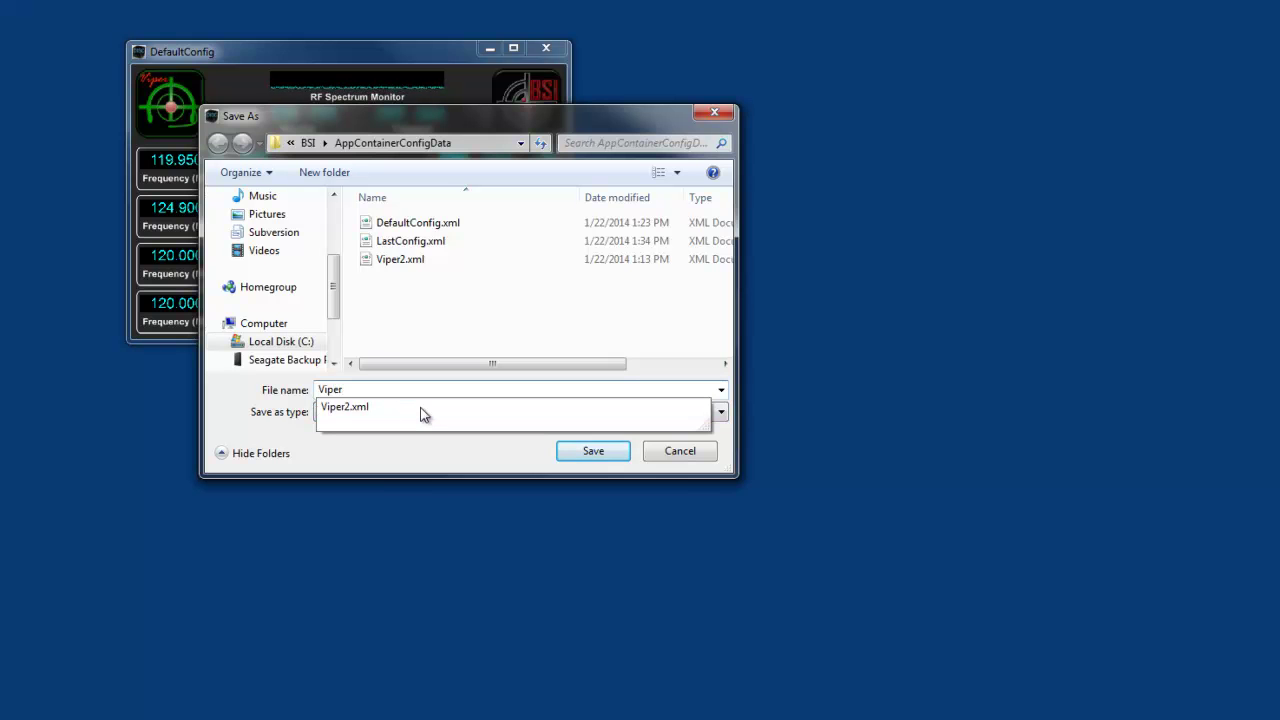
pyautogui.write('1')
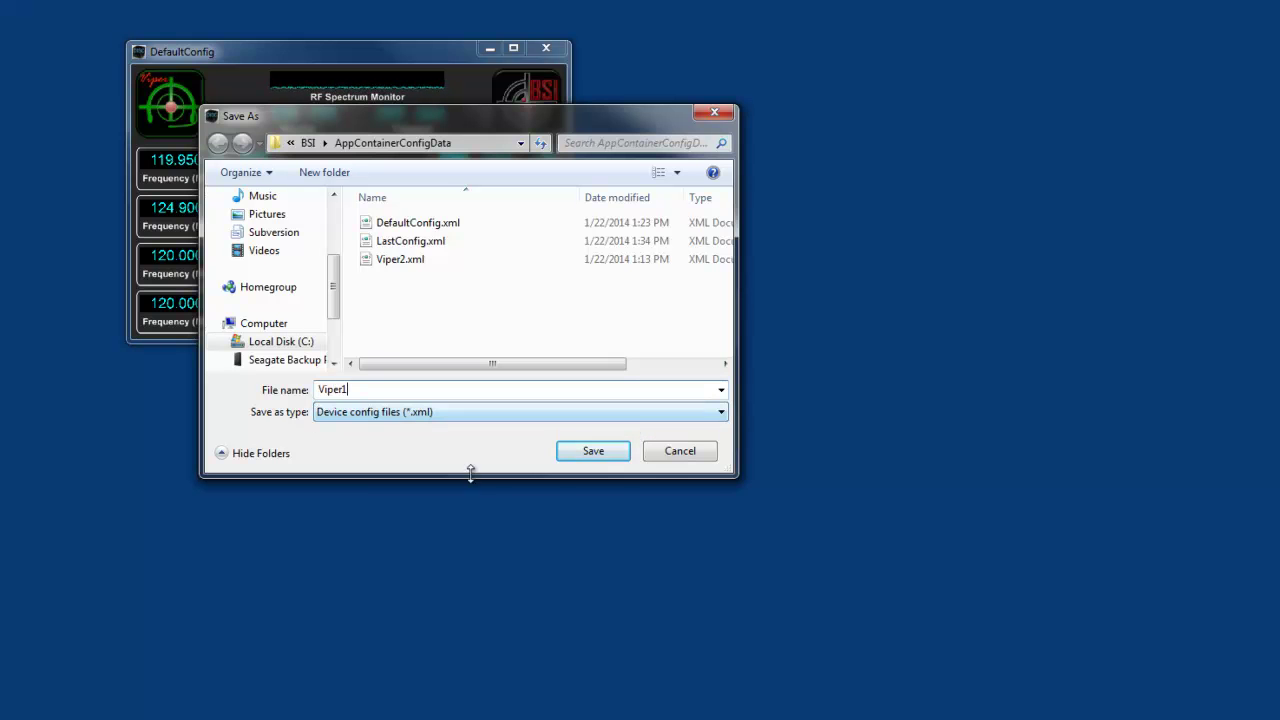
pyautogui.click(593, 452)
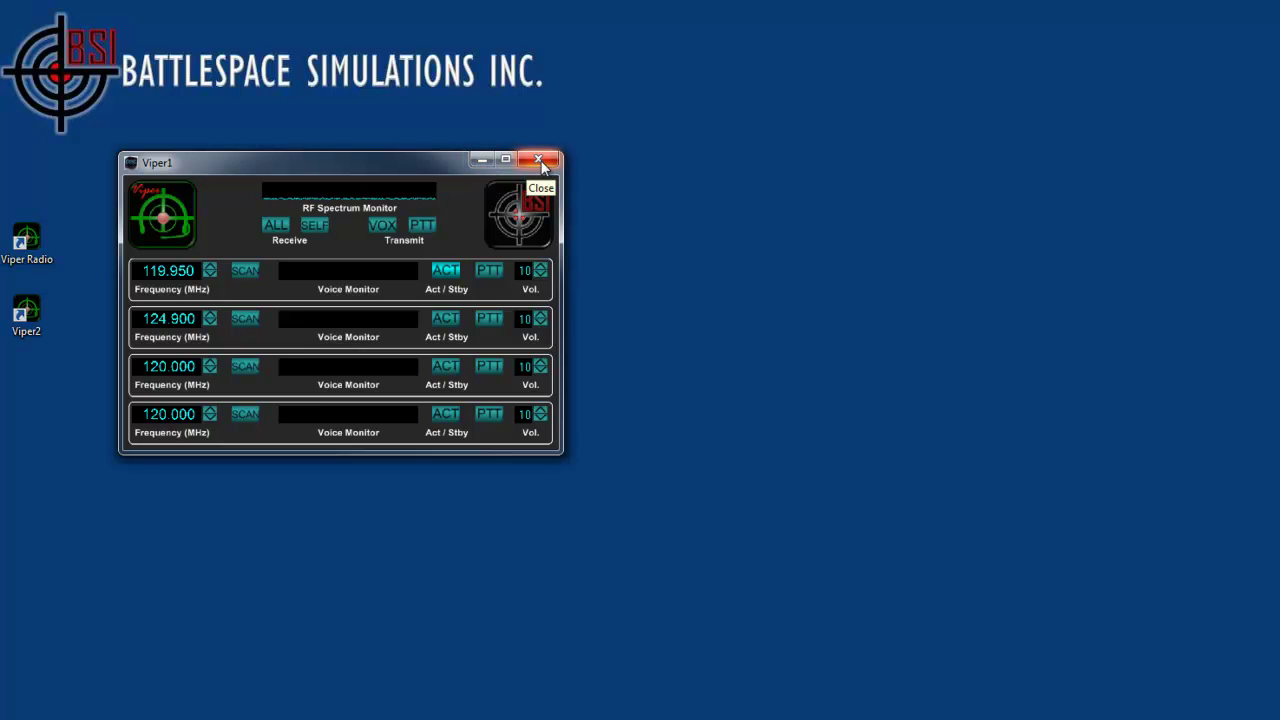
# Step: Close Viper1 saving its changes, then check Viper1.xml is listed in the Open dialog and cancel
pyautogui.click(539, 161)
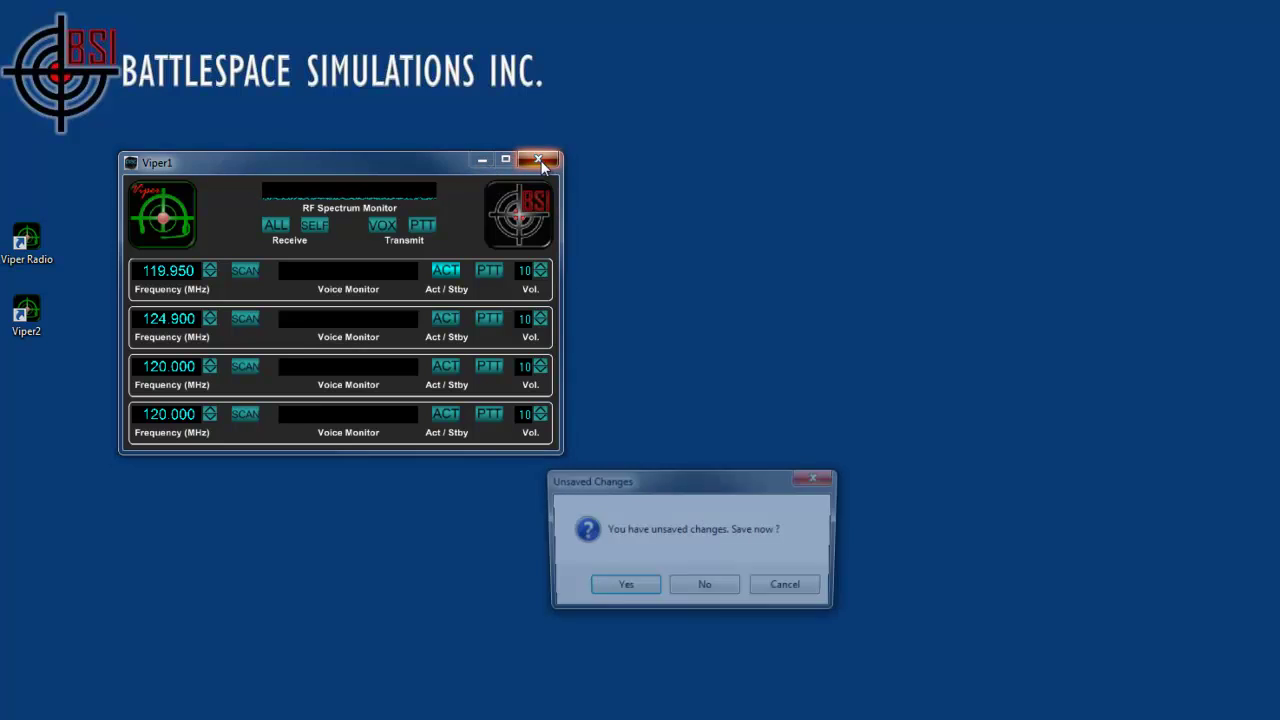
pyautogui.click(624, 589)
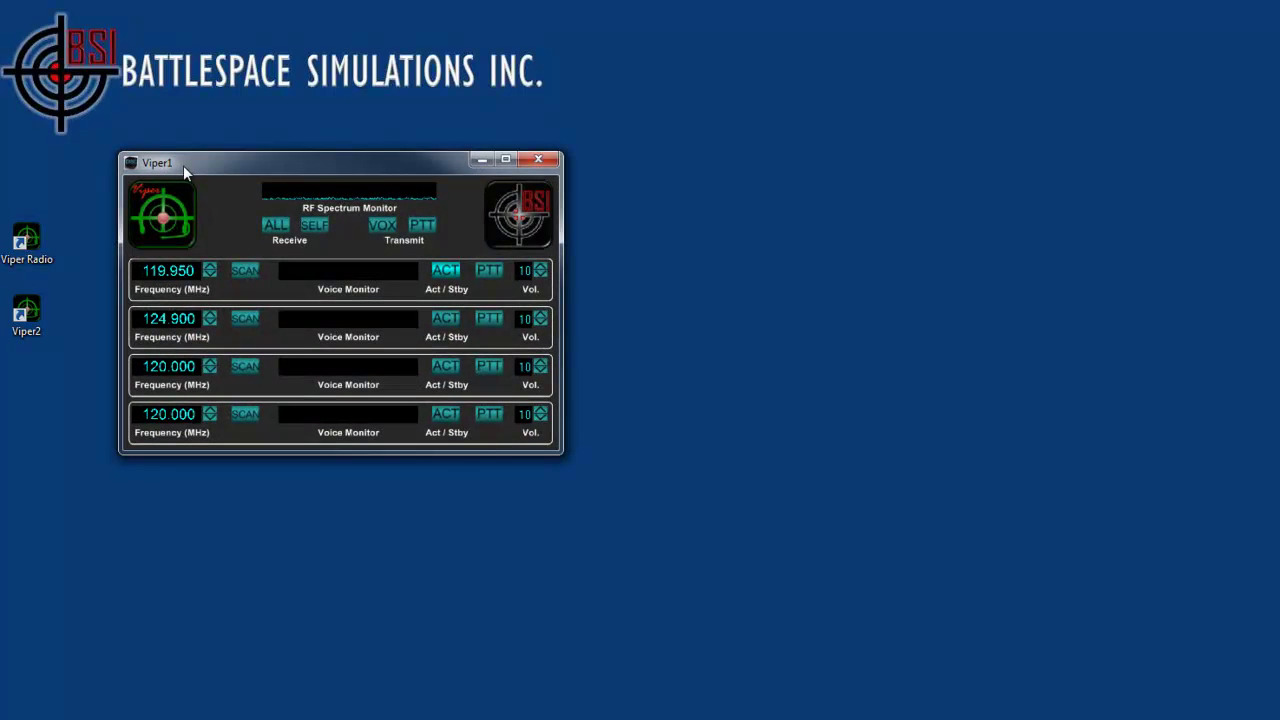
pyautogui.rightClick(221, 231)
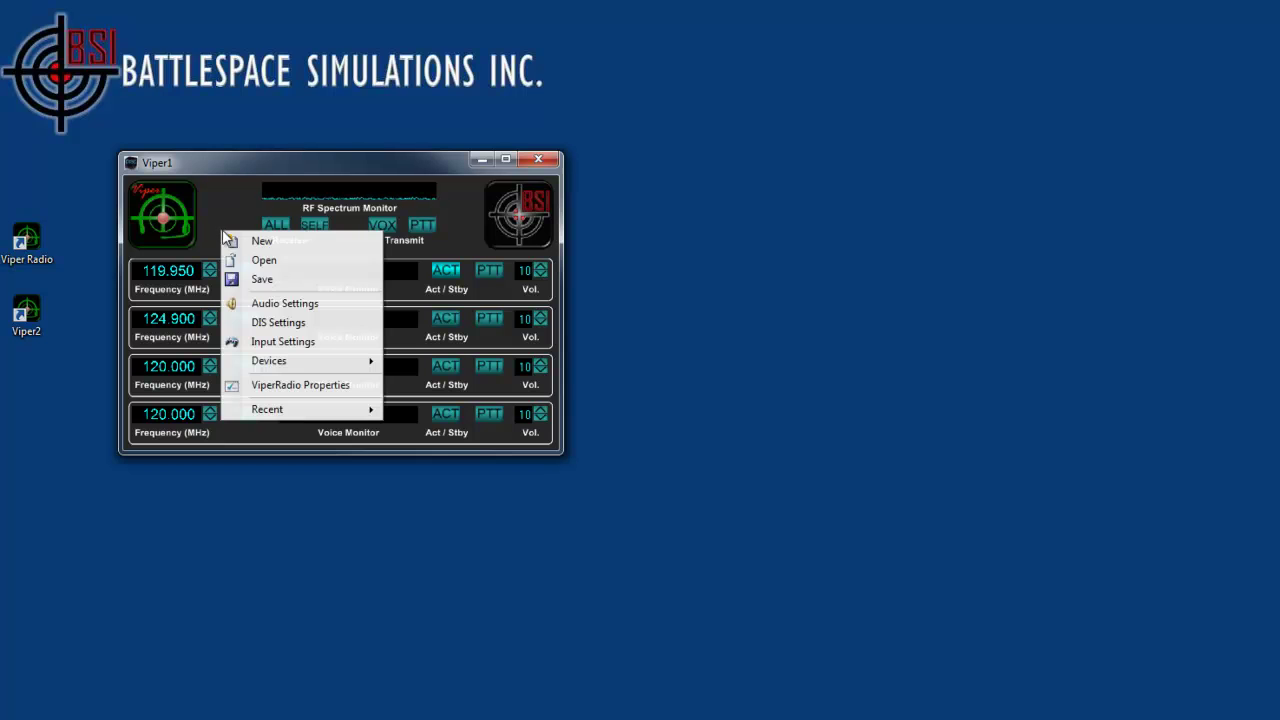
pyautogui.click(290, 261)
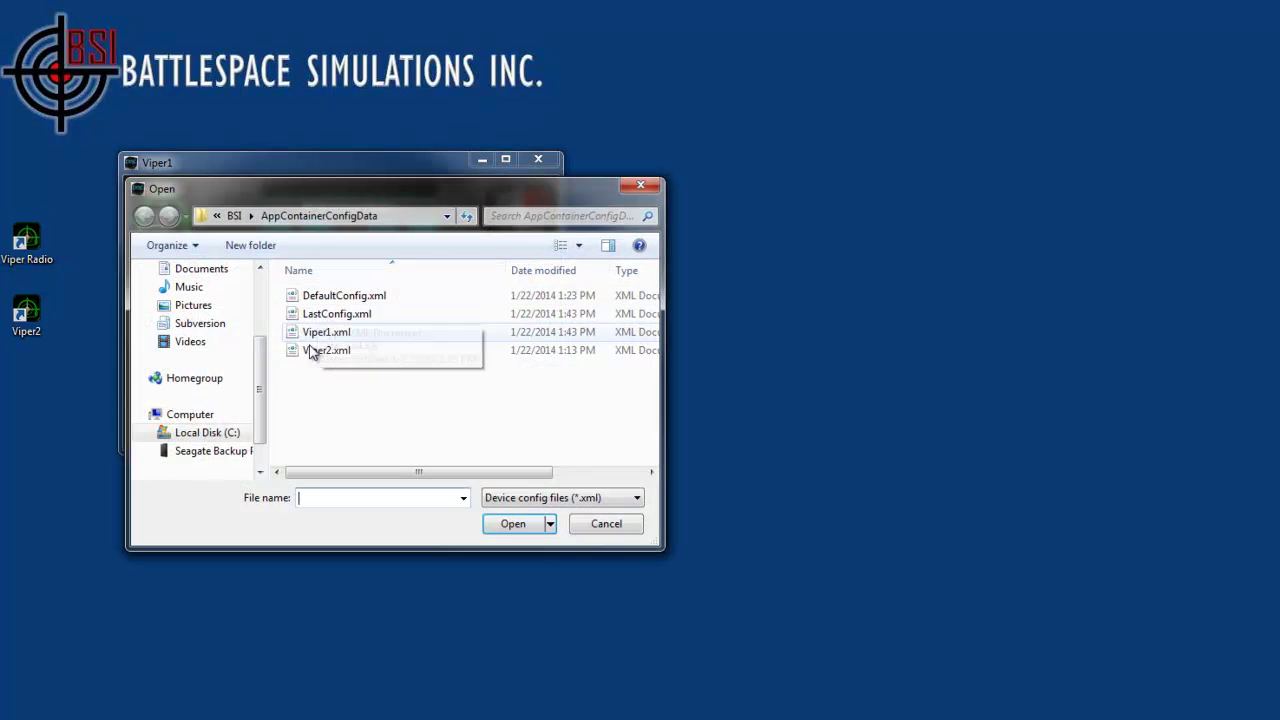
pyautogui.click(641, 186)
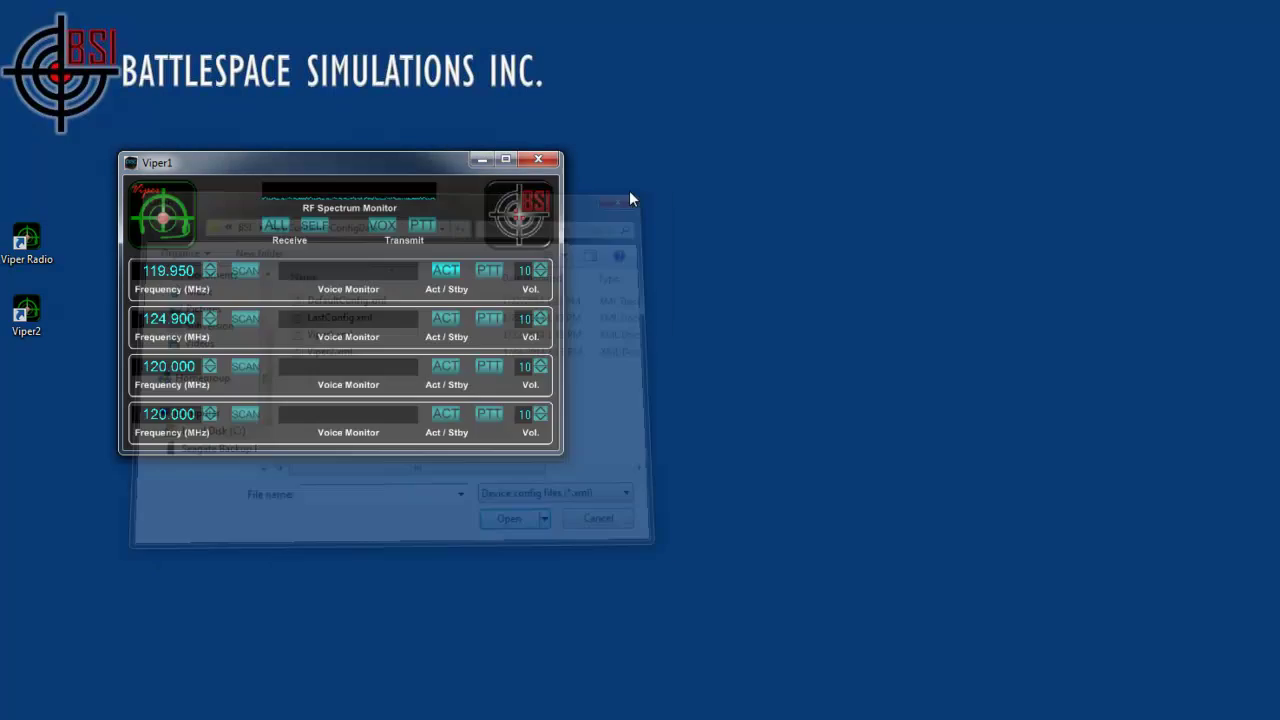
pyautogui.click(27, 314)
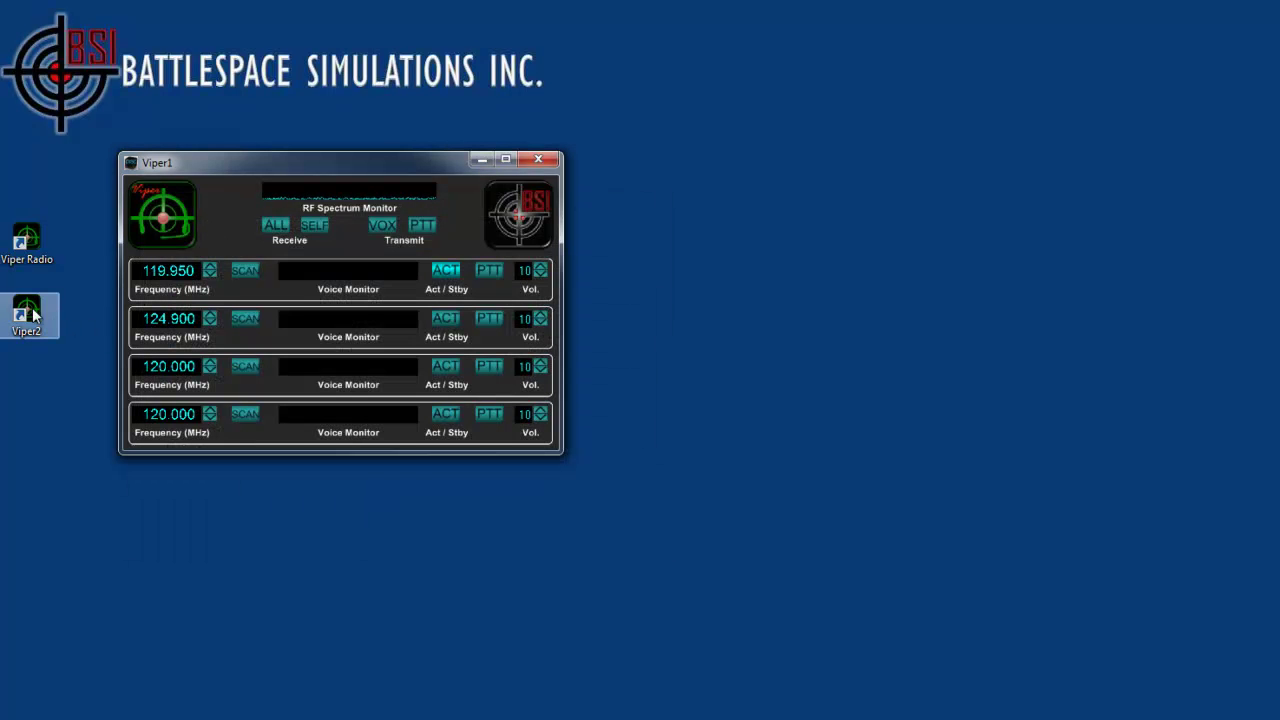
# Step: Launch the Viper2 radio, shift its window slightly left, and bring up its Audio Settings
pyautogui.doubleClick(27, 314)
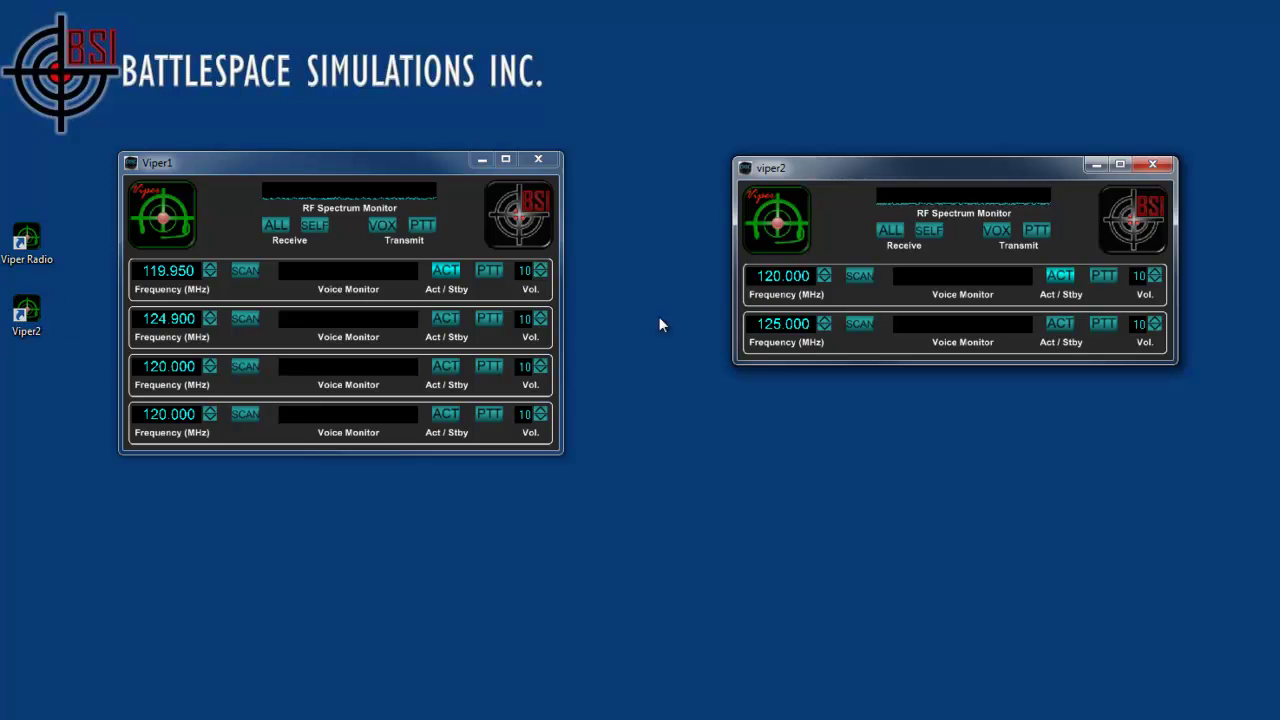
pyautogui.moveTo(958, 162); pyautogui.dragTo(898, 155)
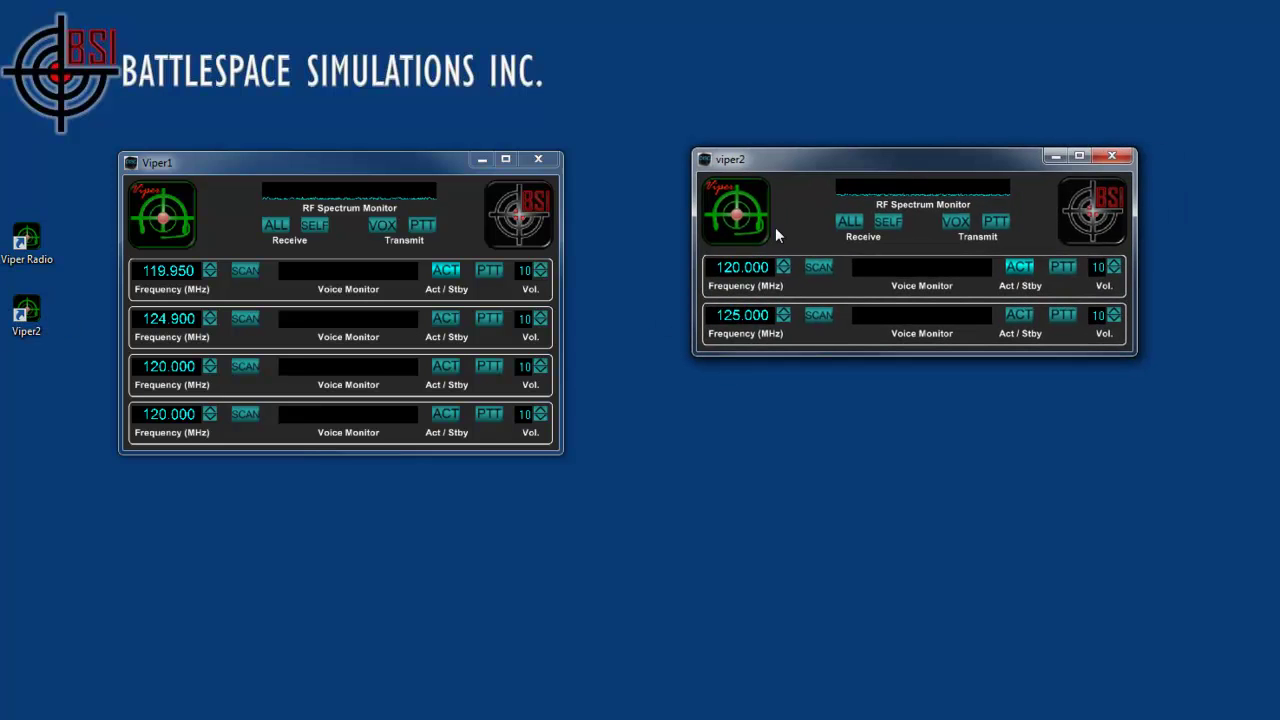
pyautogui.rightClick(1022, 228)
pyautogui.click(1065, 308)
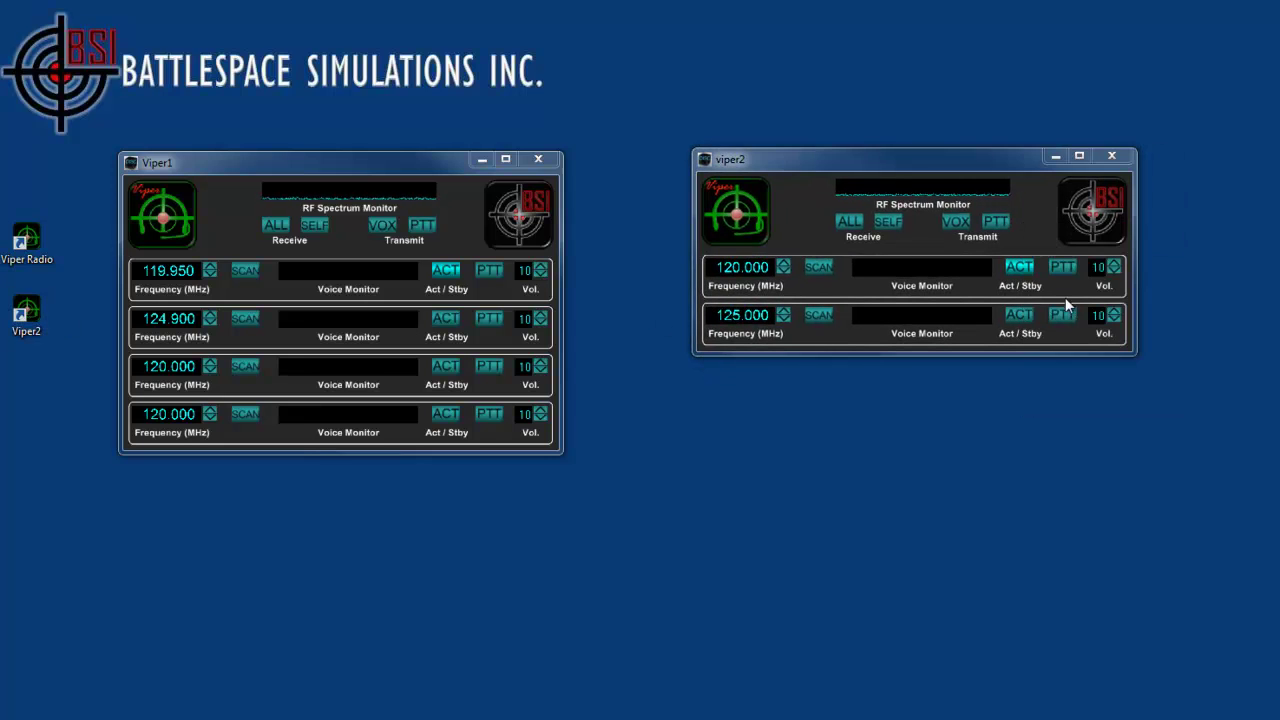
# Step: Set Viper2's speaker to Realtek High Definition Audio and microphone to the HD-5000 LifeCam
pyautogui.click(695, 279)
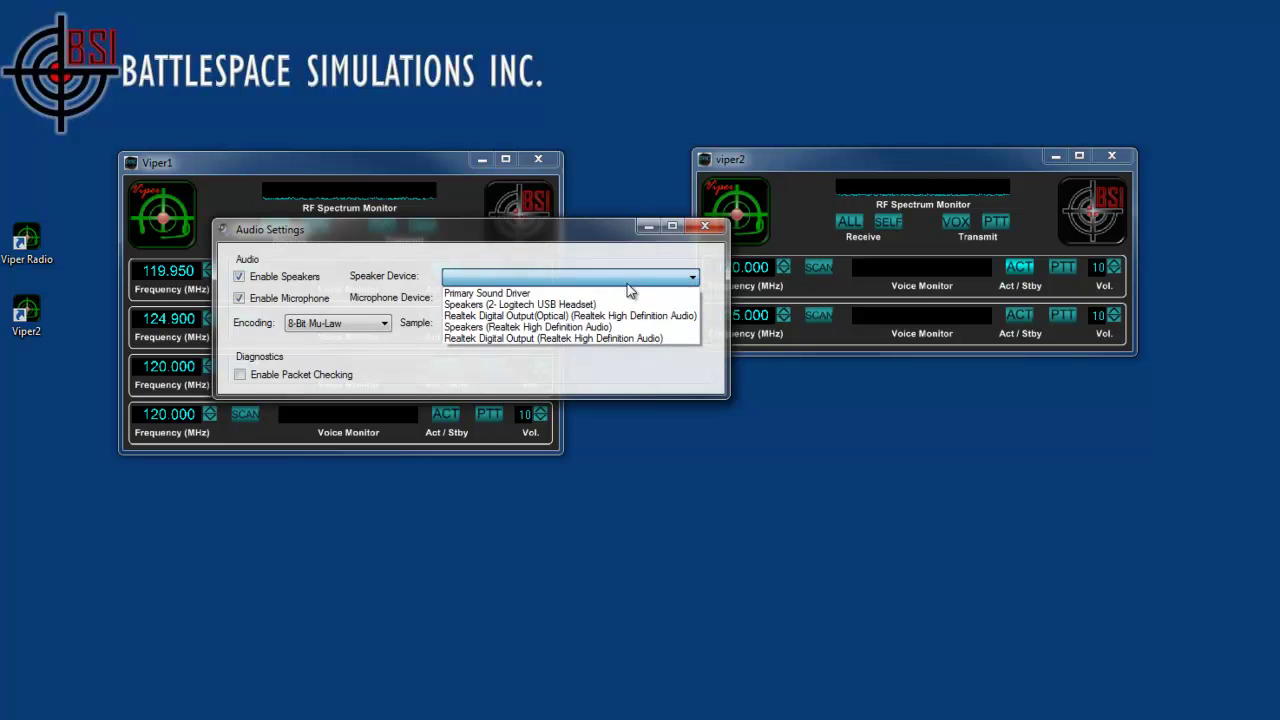
pyautogui.click(548, 327)
pyautogui.click(692, 298)
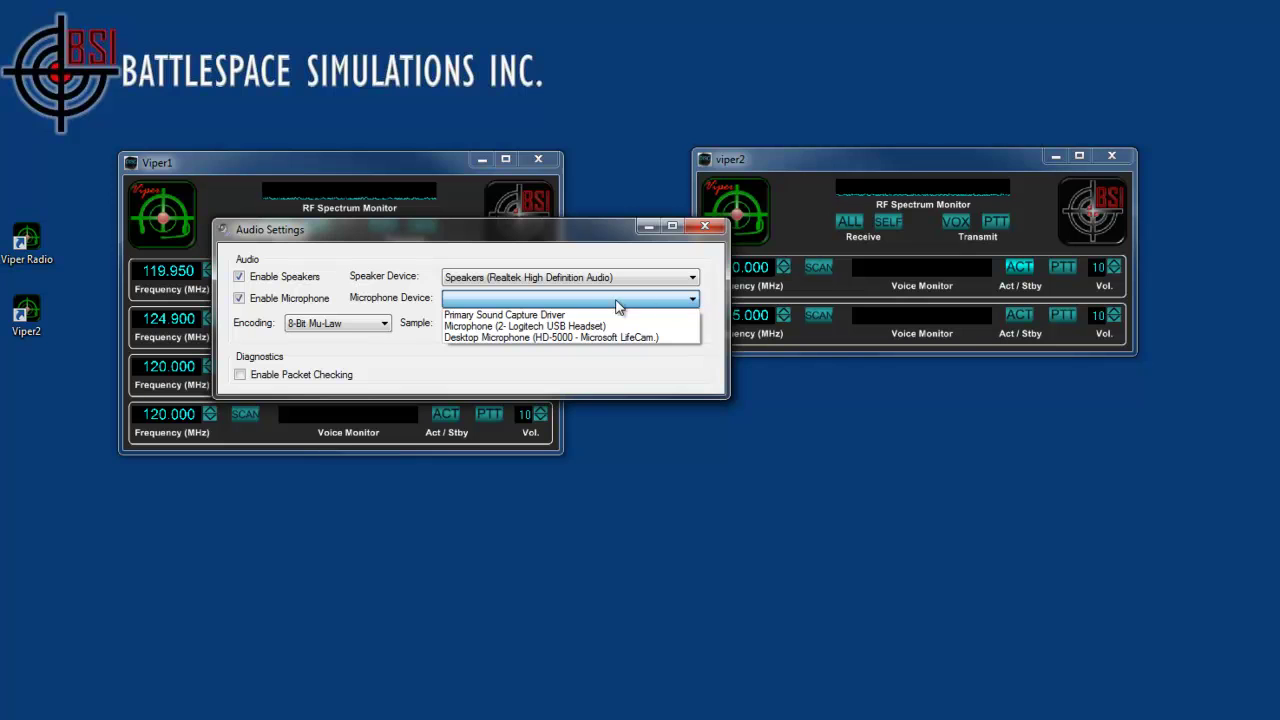
pyautogui.click(568, 329)
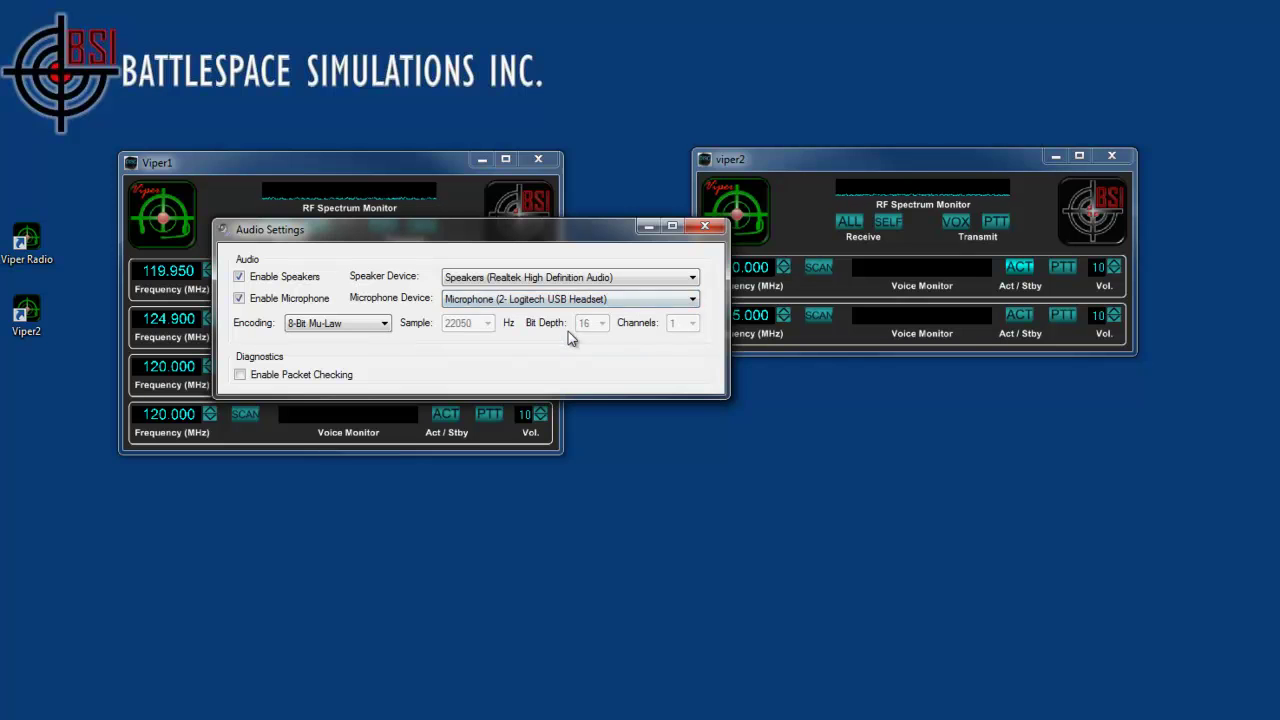
pyautogui.click(692, 298)
pyautogui.click(600, 339)
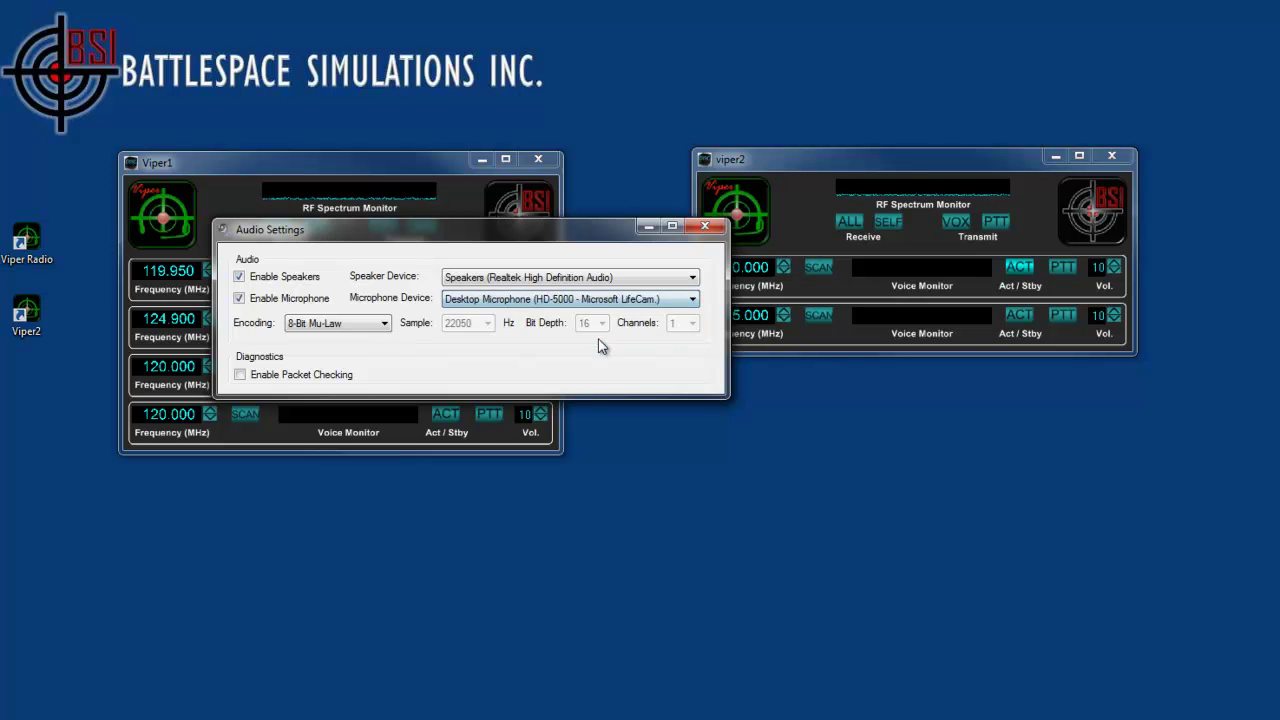
pyautogui.click(705, 226)
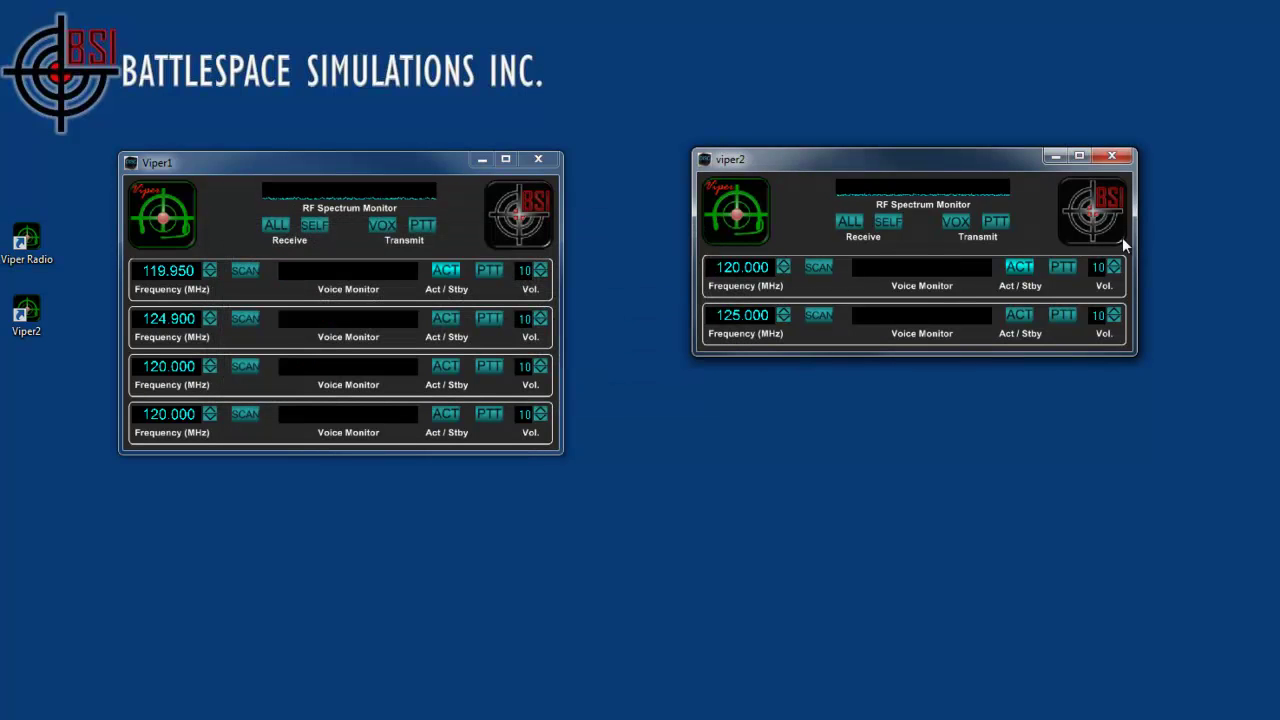
pyautogui.rightClick(1044, 223)
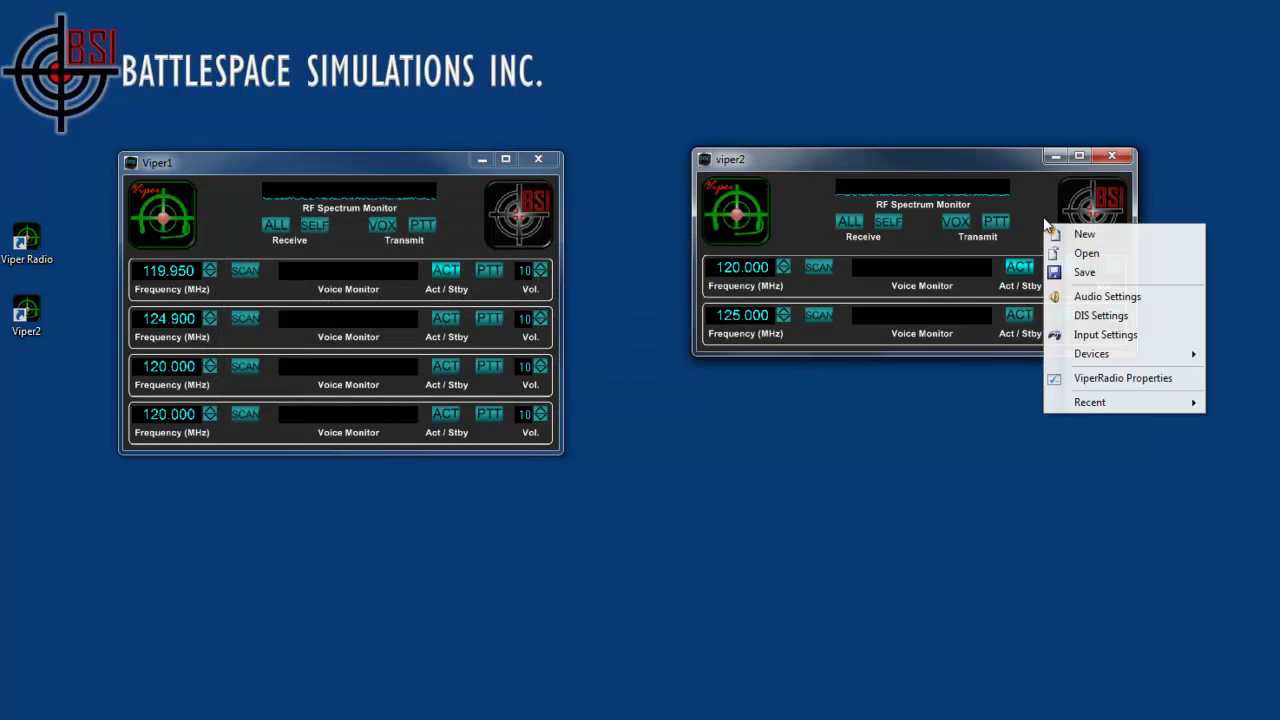
pyautogui.click(1018, 162)
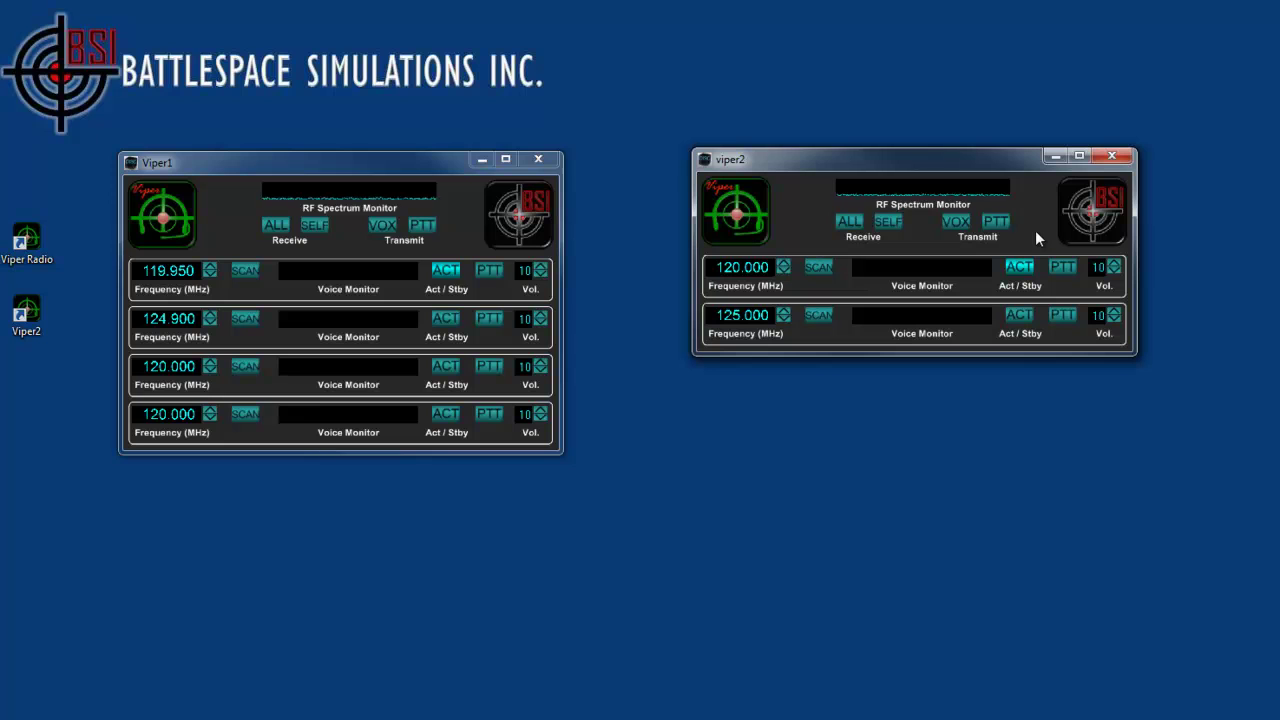